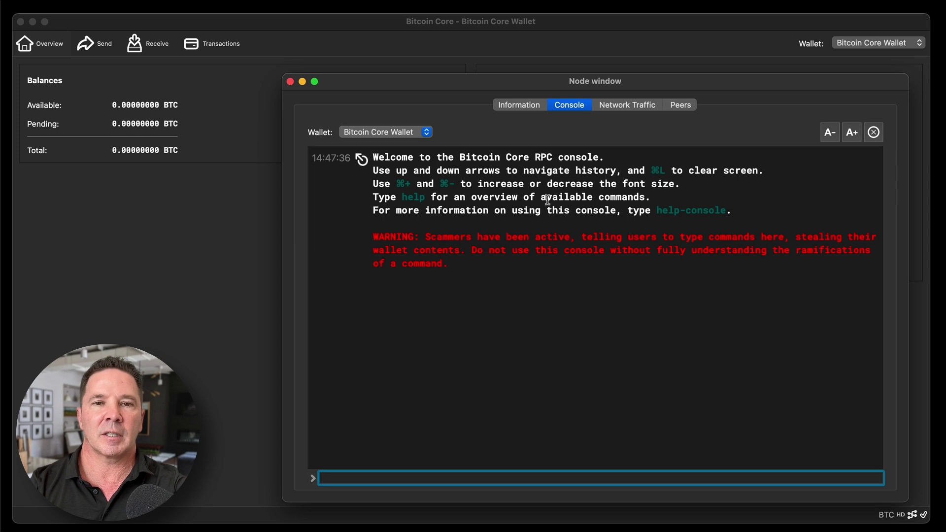
# - Review the node's Information tab and its Network Traffic graph
pyautogui.click(515, 107)
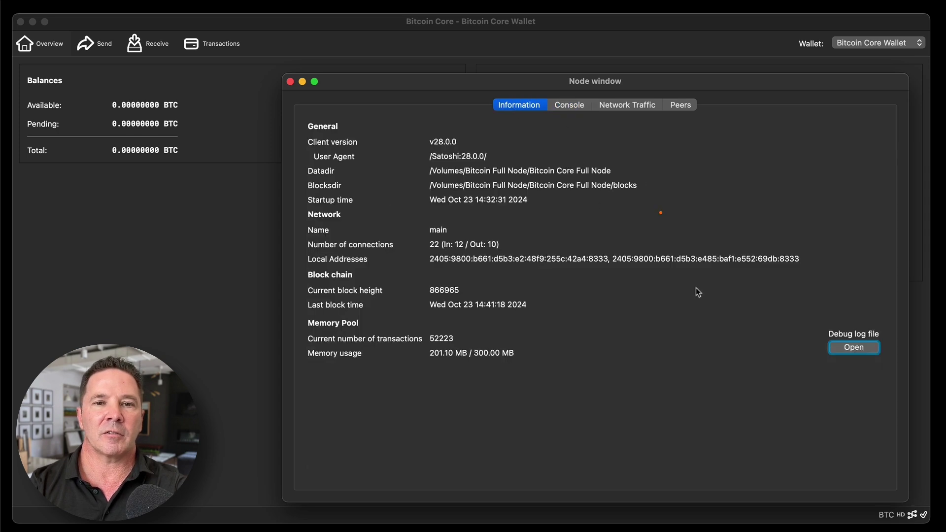
pyautogui.moveTo(555, 190); pyautogui.dragTo(476, 219)
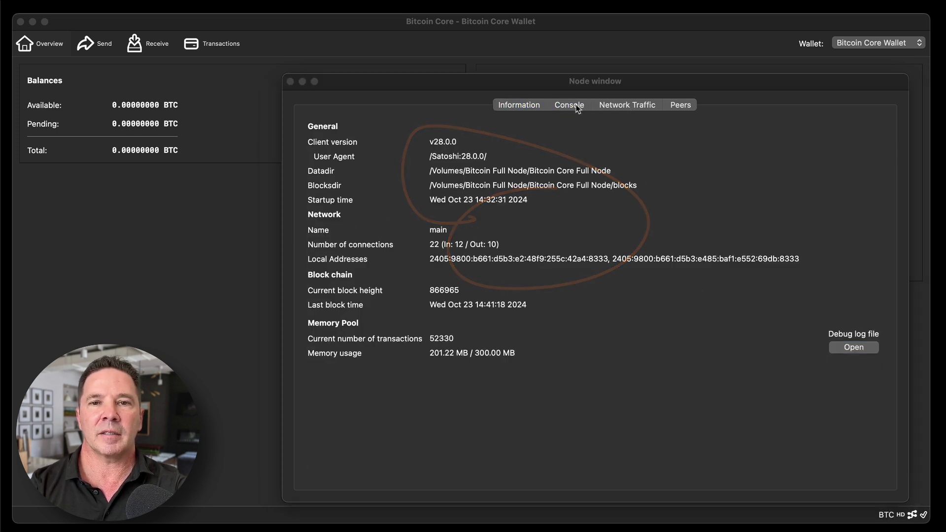
pyautogui.click(631, 109)
pyautogui.click(630, 109)
pyautogui.moveTo(681, 202); pyautogui.dragTo(515, 227)
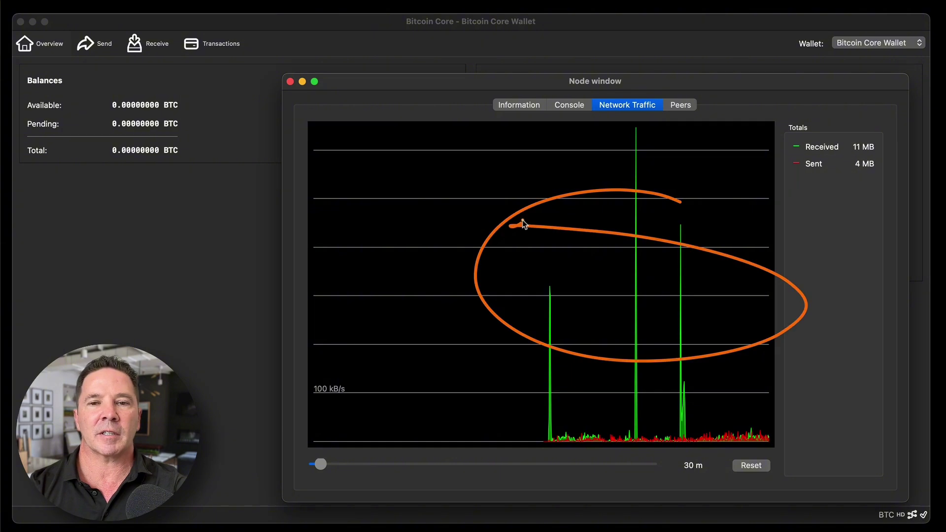
pyautogui.moveTo(741, 388)
pyautogui.mouseDown()
pyautogui.moveTo(587, 439)
pyautogui.moveTo(749, 344)
pyautogui.mouseUp()
# - Browse the connected peers list, then return to Console and close the Node window
pyautogui.click(684, 109)
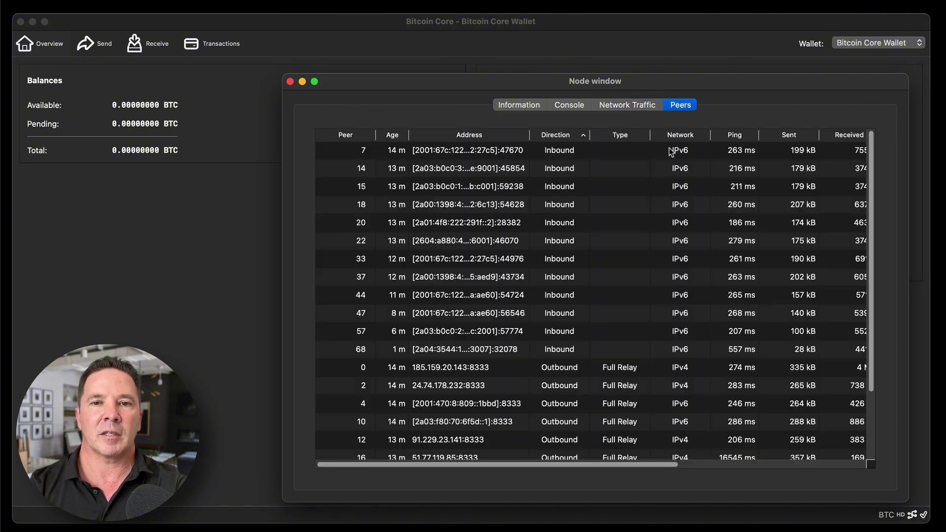
pyautogui.scroll(-3, 646, 215)
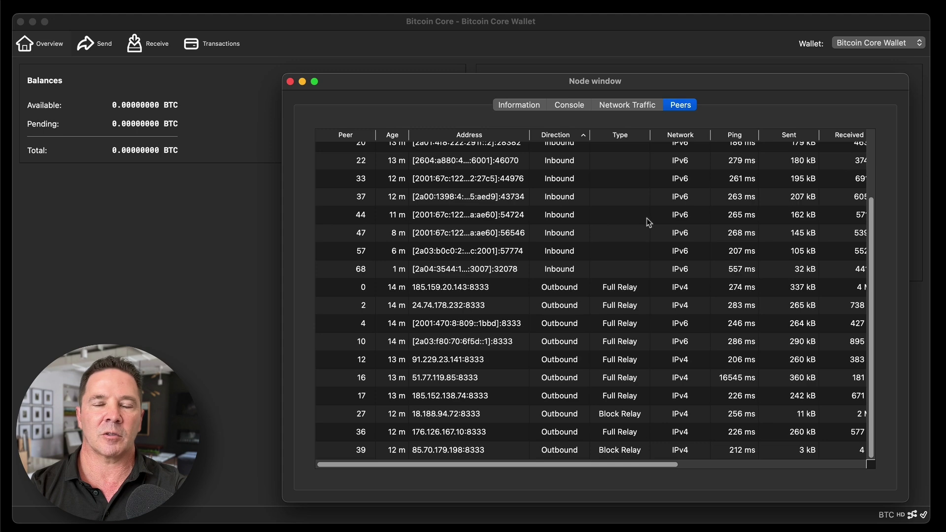
pyautogui.scroll(3, 647, 218)
pyautogui.moveTo(572, 226)
pyautogui.mouseDown()
pyautogui.moveTo(597, 351)
pyautogui.moveTo(559, 451)
pyautogui.mouseUp()
pyautogui.scroll(-3, 663, 401)
pyautogui.hscroll(5, 663, 400)
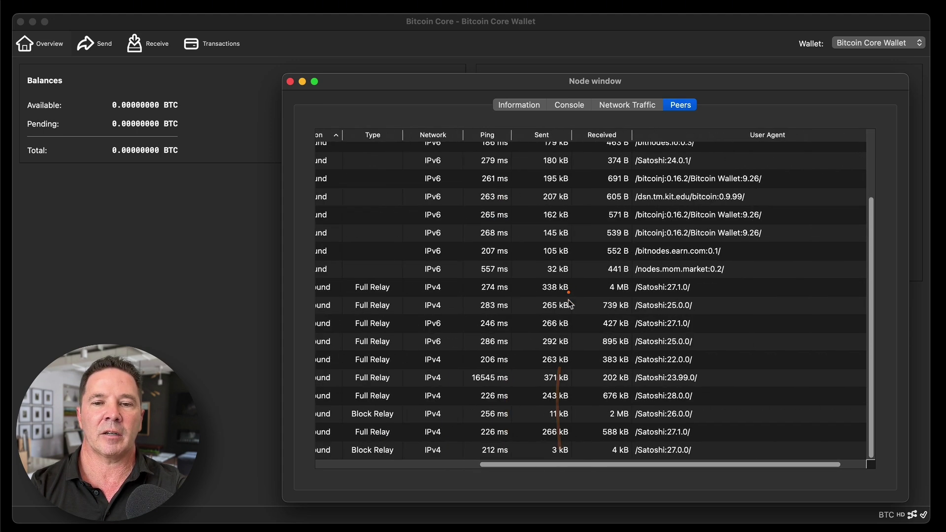
pyautogui.moveTo(568, 290); pyautogui.dragTo(569, 341)
pyautogui.hscroll(-5, 436, 462)
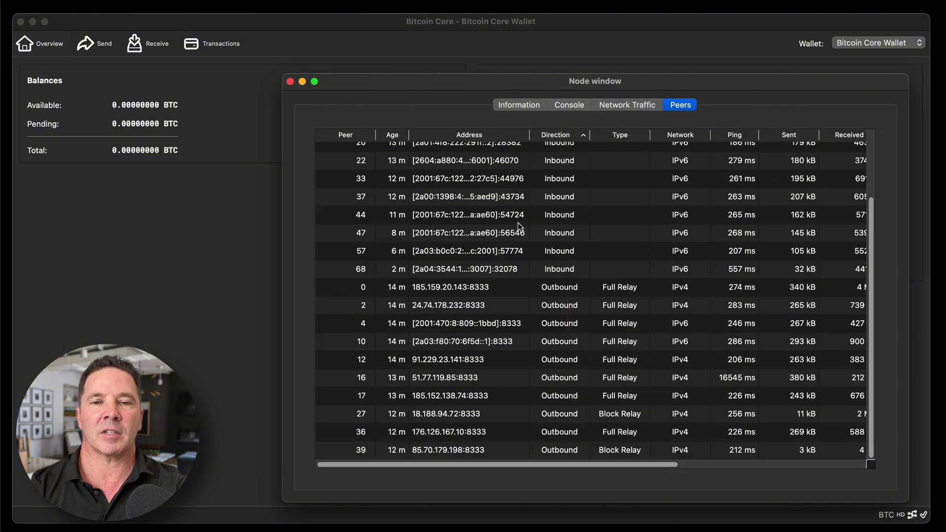
pyautogui.press('super+t')
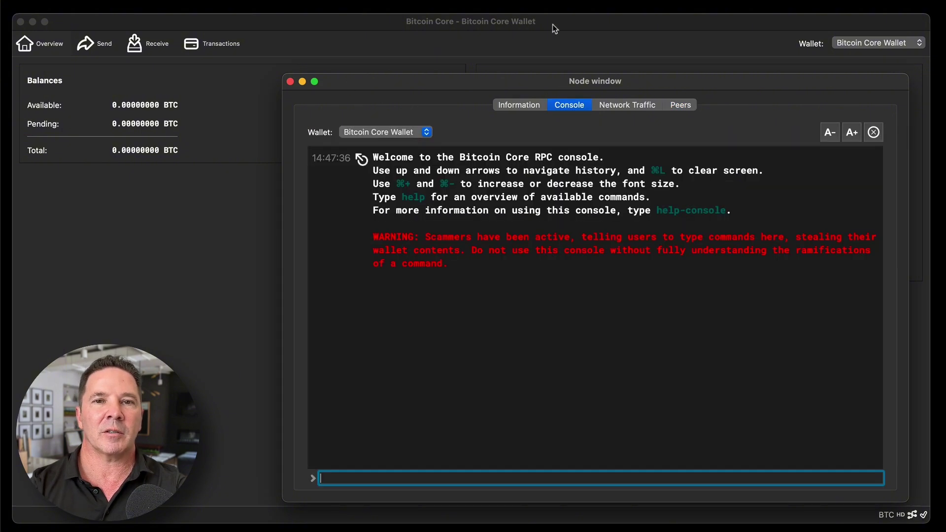
pyautogui.press('super+w')
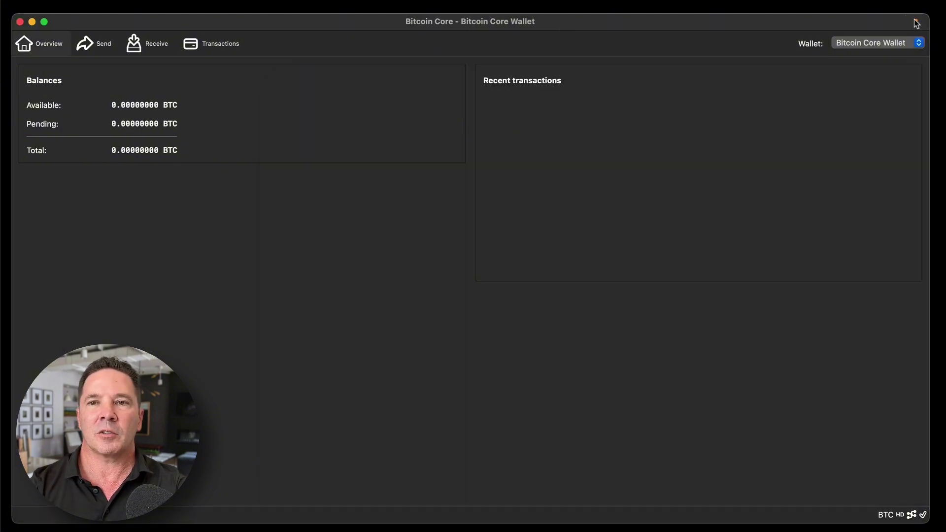
# - Show the File menu with wallet backup, restore, message signing and PSBT loading options
pyautogui.moveTo(915, 19)
pyautogui.mouseDown()
pyautogui.moveTo(788, 74)
pyautogui.moveTo(919, 60)
pyautogui.moveTo(857, 23)
pyautogui.mouseUp()
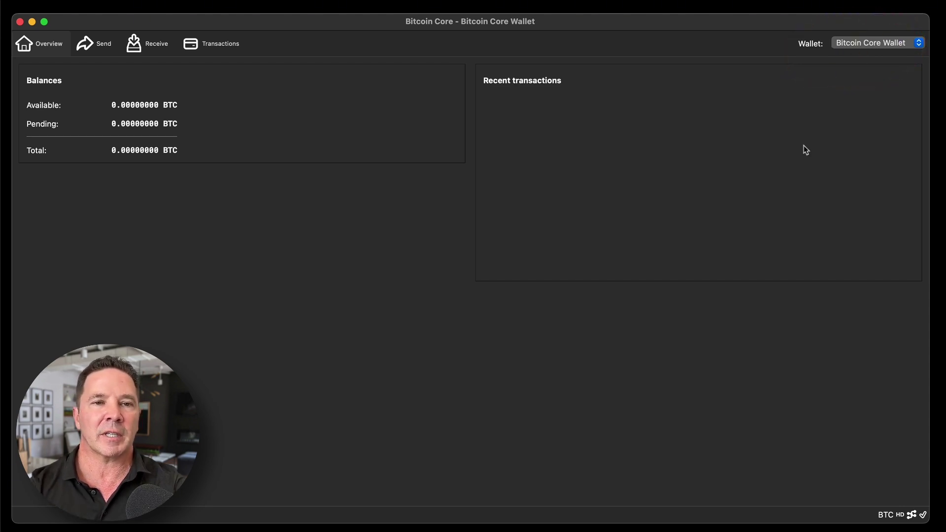
pyautogui.moveTo(178, 105)
pyautogui.mouseDown()
pyautogui.moveTo(82, 87)
pyautogui.moveTo(124, 92)
pyautogui.mouseUp()
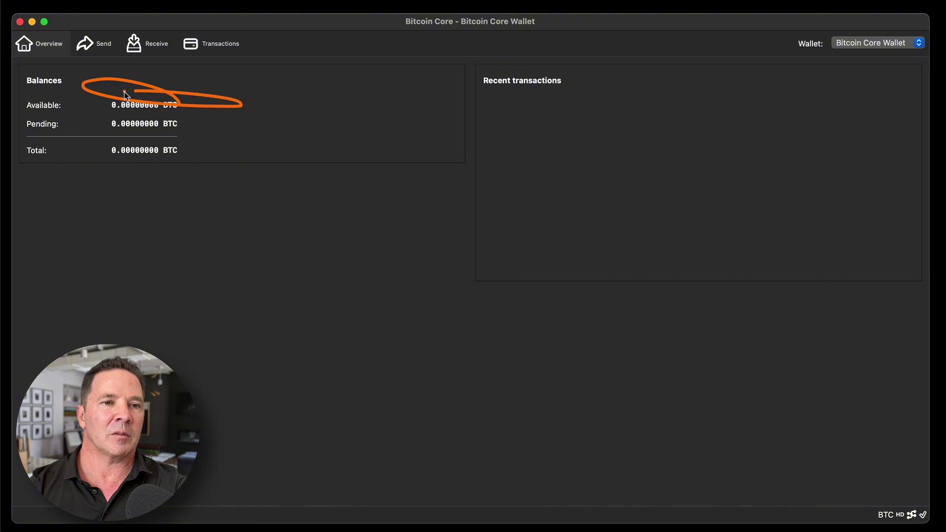
pyautogui.moveTo(202, 121)
pyautogui.mouseDown()
pyautogui.moveTo(214, 119)
pyautogui.moveTo(213, 148)
pyautogui.mouseUp()
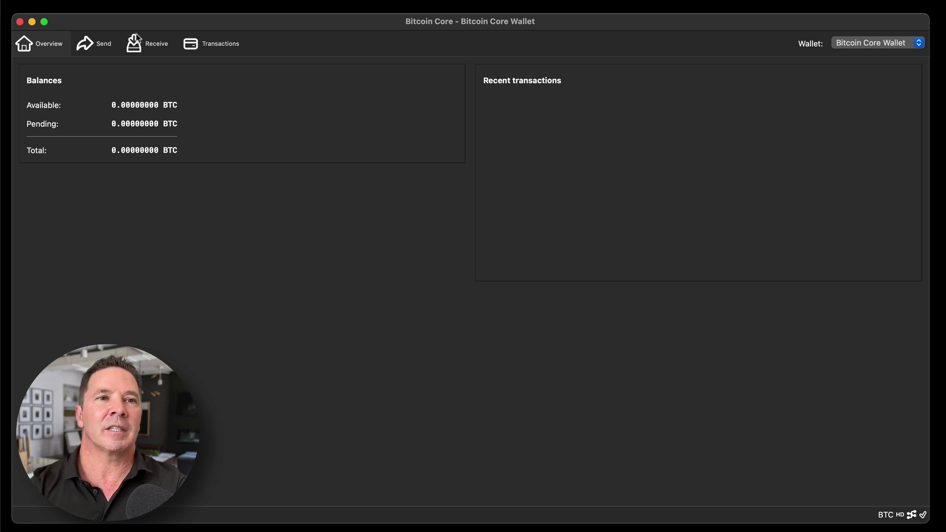
pyautogui.click(96, 0)
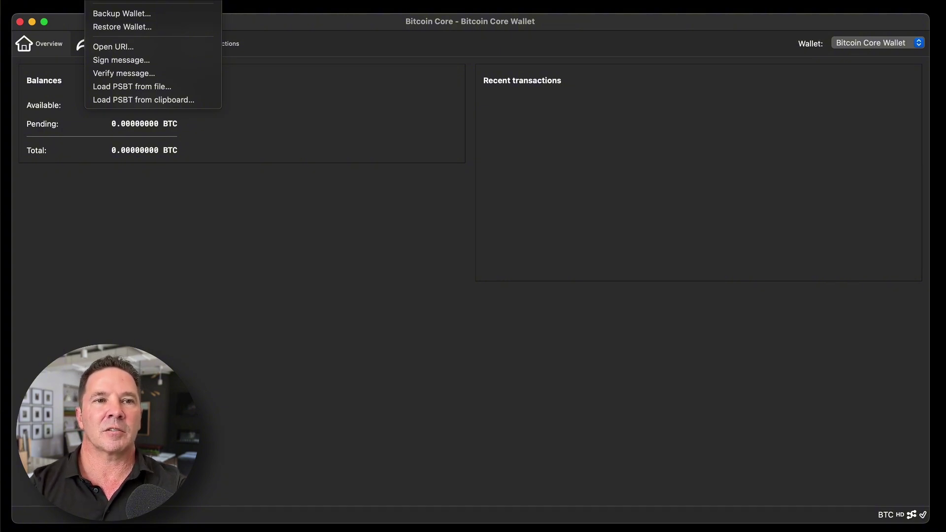
# - Create an unencrypted wallet named NodeWallet with all options left unchecked
pyautogui.click(122, 0)
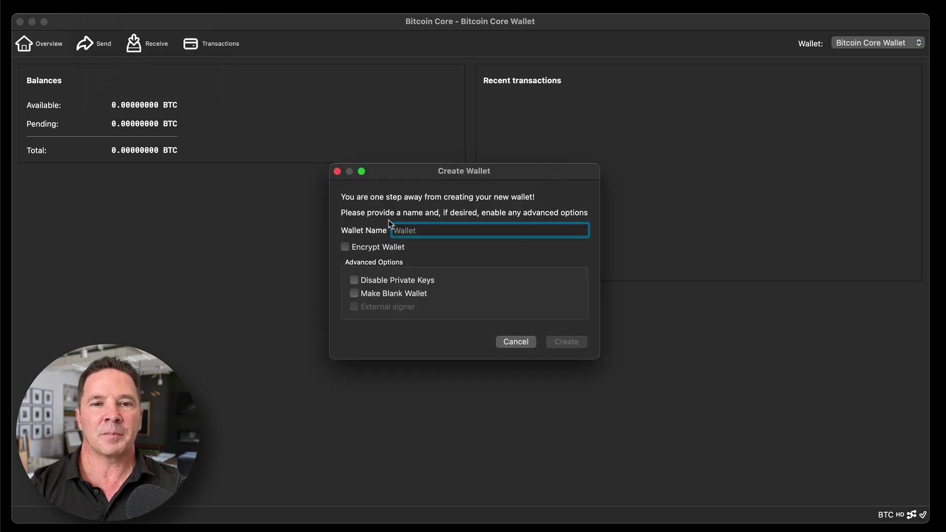
pyautogui.moveTo(372, 208); pyautogui.dragTo(544, 204)
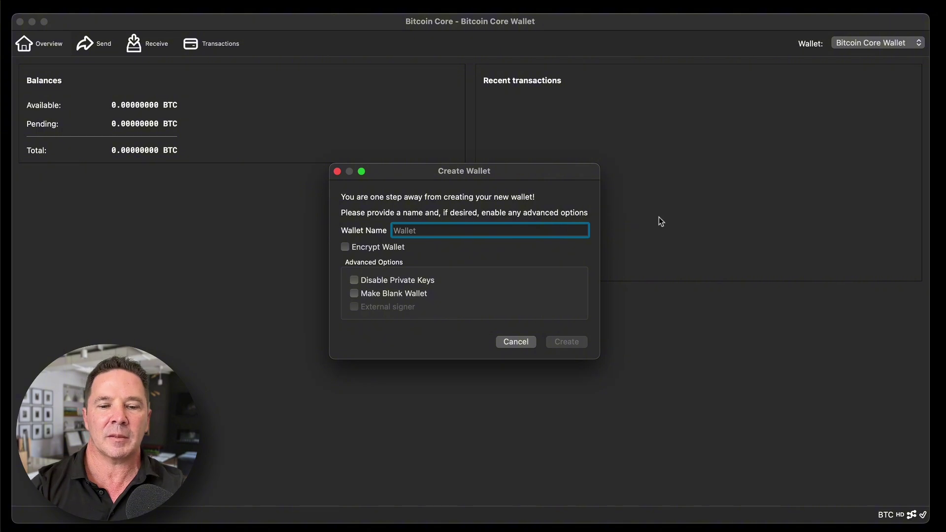
pyautogui.write('NodeWallet')
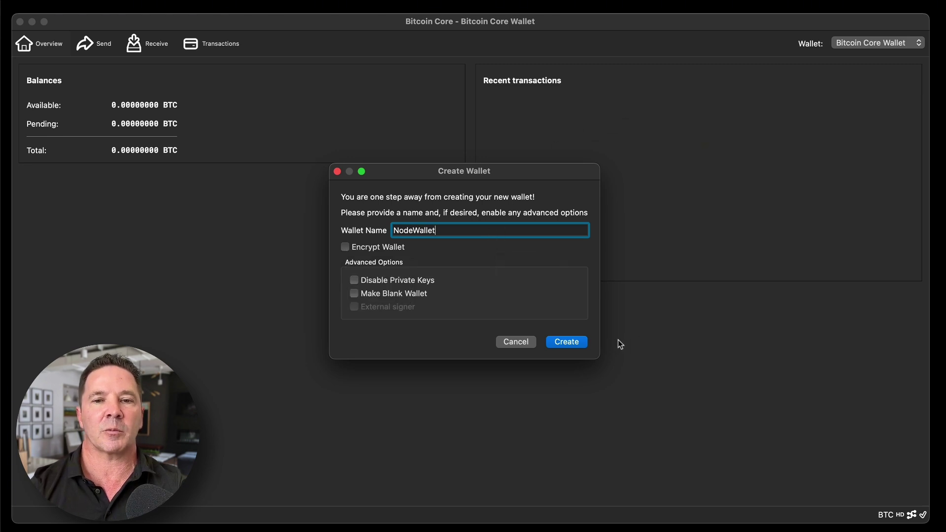
pyautogui.click(574, 345)
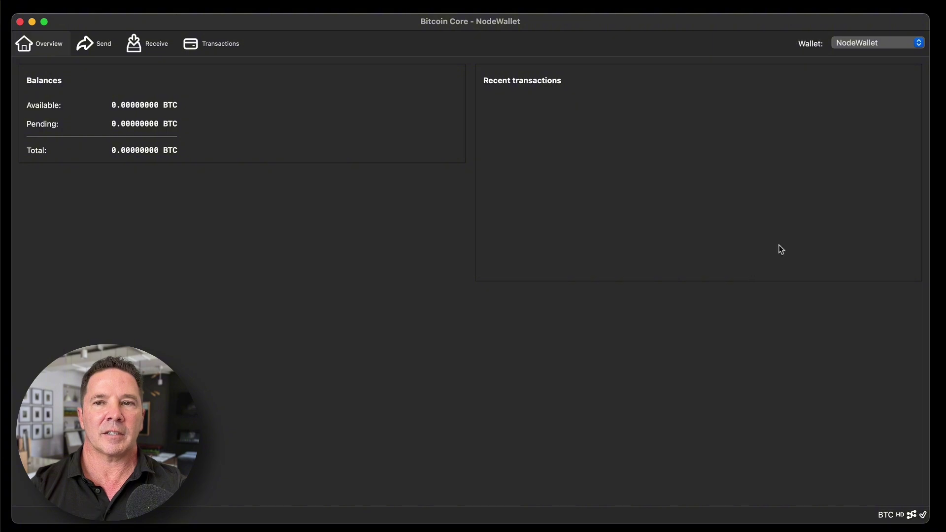
# - Look through NodeWallet's Send, Receive and Transactions pages, ending on the Receive form
pyautogui.moveTo(757, 221)
pyautogui.mouseDown()
pyautogui.moveTo(851, 162)
pyautogui.moveTo(925, 73)
pyautogui.moveTo(929, 30)
pyautogui.moveTo(926, 58)
pyautogui.mouseUp()
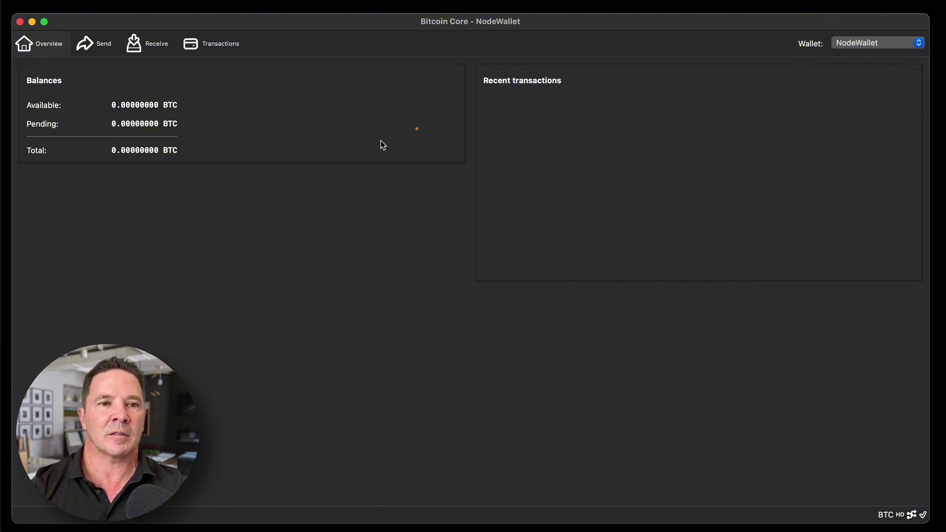
pyautogui.moveTo(183, 91)
pyautogui.mouseDown()
pyautogui.moveTo(84, 93)
pyautogui.moveTo(184, 92)
pyautogui.moveTo(108, 125)
pyautogui.moveTo(186, 123)
pyautogui.moveTo(90, 156)
pyautogui.mouseUp()
pyautogui.moveTo(173, 170); pyautogui.dragTo(201, 152)
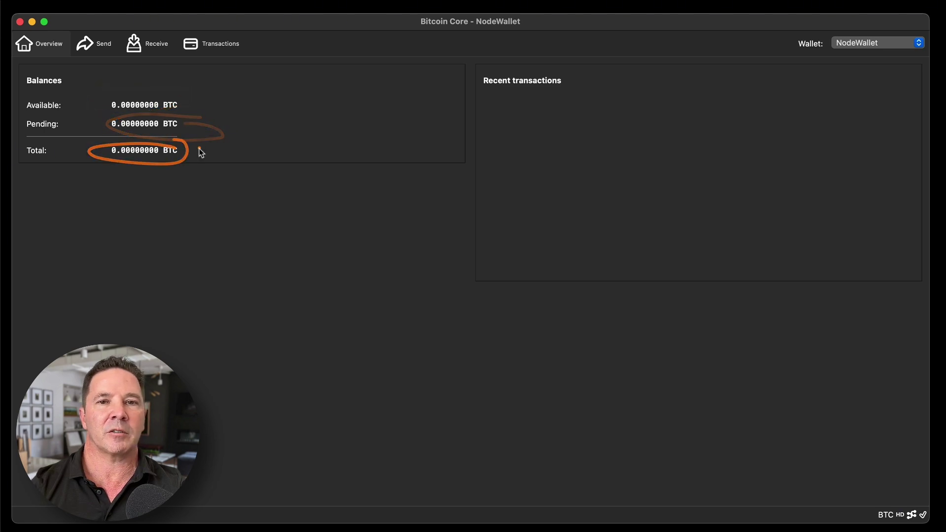
pyautogui.moveTo(651, 106)
pyautogui.mouseDown()
pyautogui.moveTo(754, 253)
pyautogui.moveTo(666, 336)
pyautogui.mouseUp()
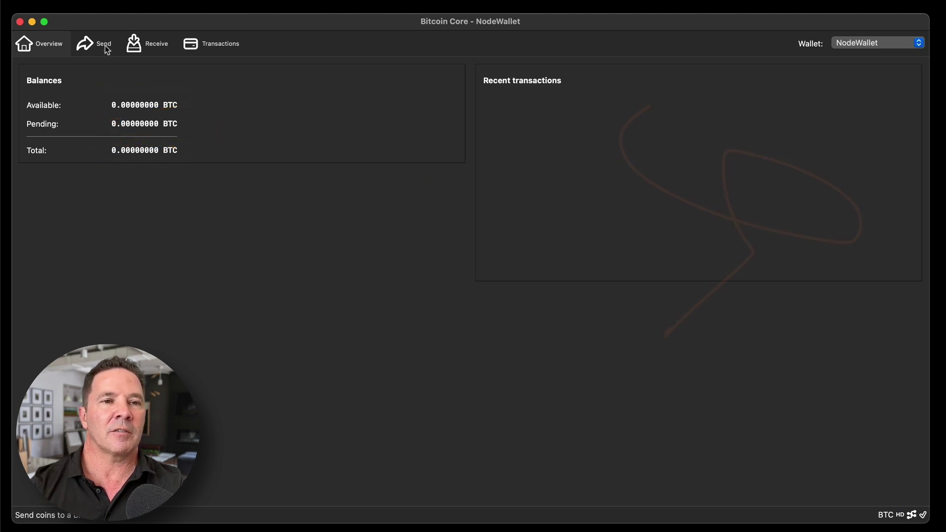
pyautogui.moveTo(95, 29)
pyautogui.mouseDown()
pyautogui.moveTo(109, 37)
pyautogui.moveTo(91, 25)
pyautogui.mouseUp()
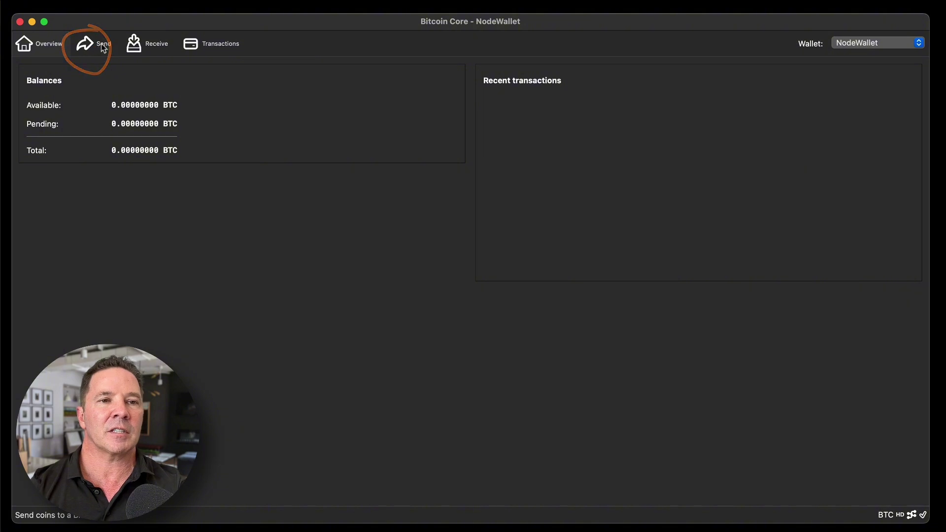
pyautogui.click(100, 49)
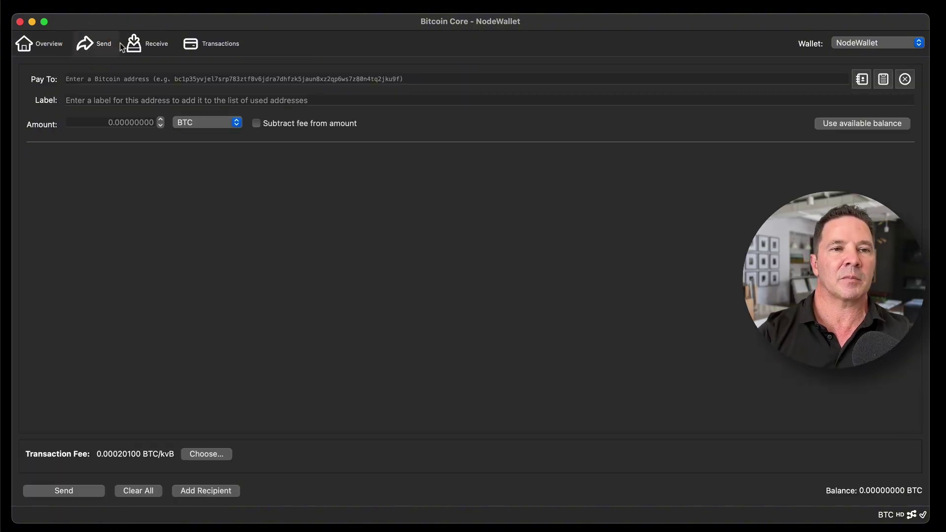
pyautogui.click(157, 43)
pyautogui.click(223, 43)
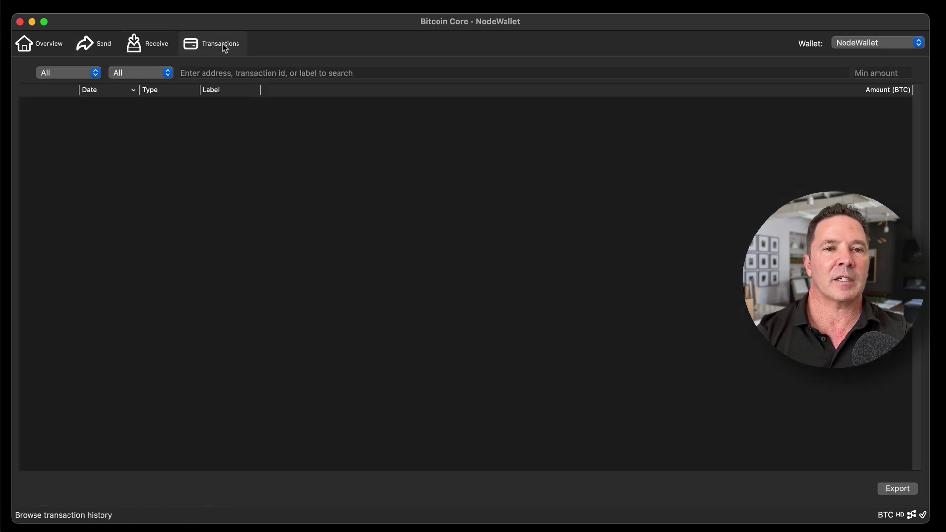
pyautogui.click(94, 43)
pyautogui.click(155, 44)
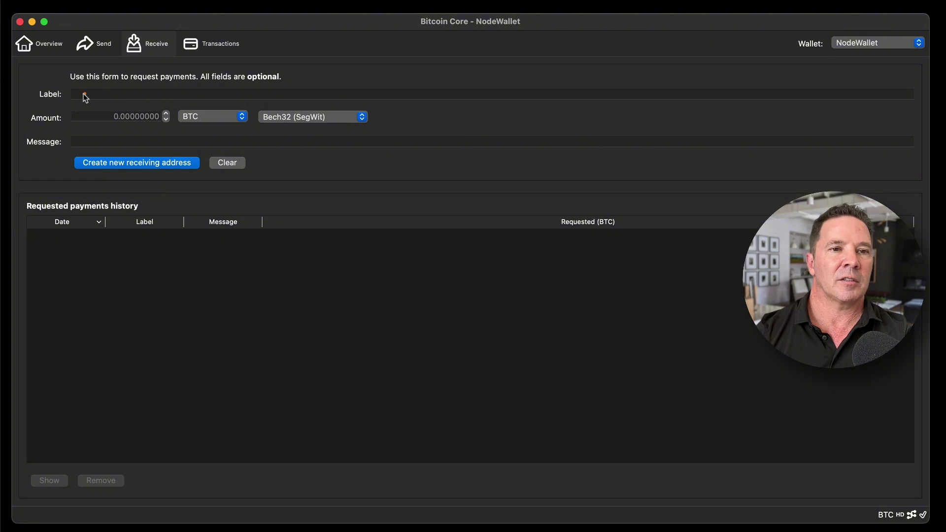
# - Generate a Bech32m (Taproot) receiving address labelled 'from CB' in BTC units, then close the request
pyautogui.click(106, 99)
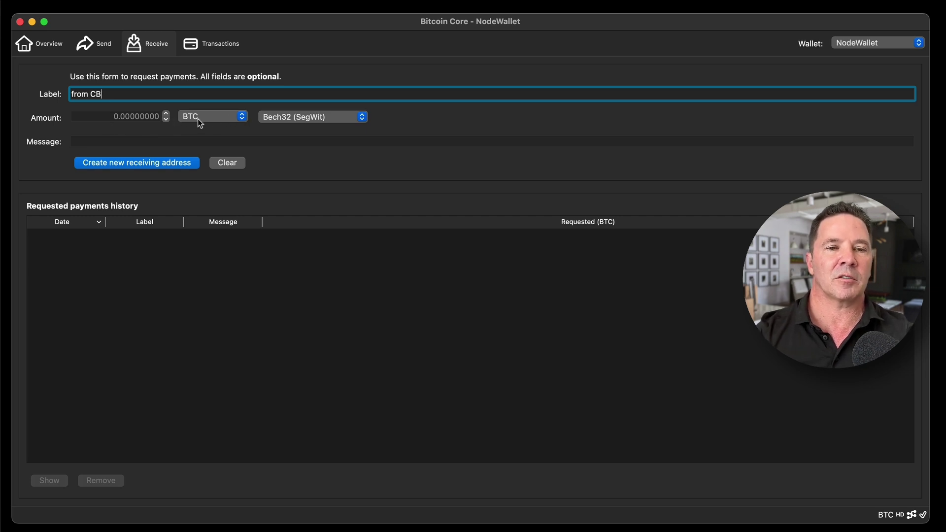
pyautogui.click(241, 118)
pyautogui.click(239, 121)
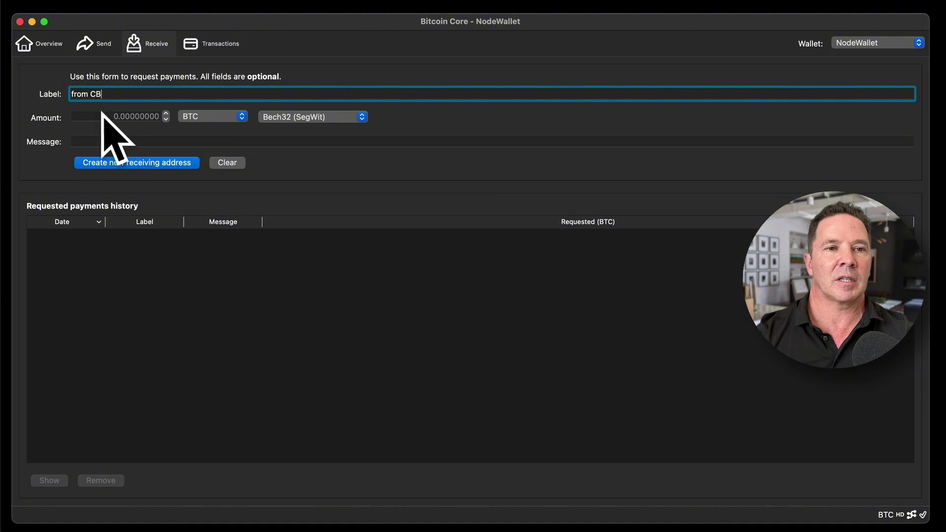
pyautogui.click(337, 119)
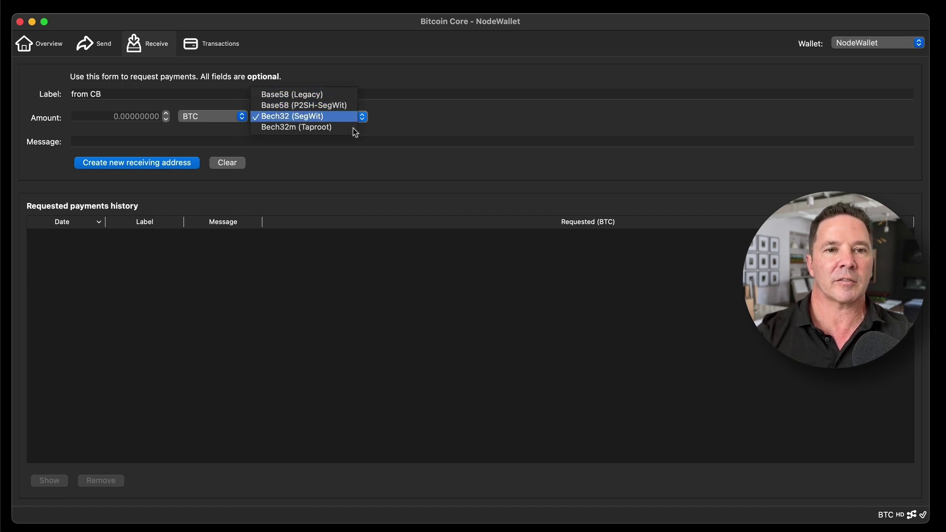
pyautogui.click(300, 129)
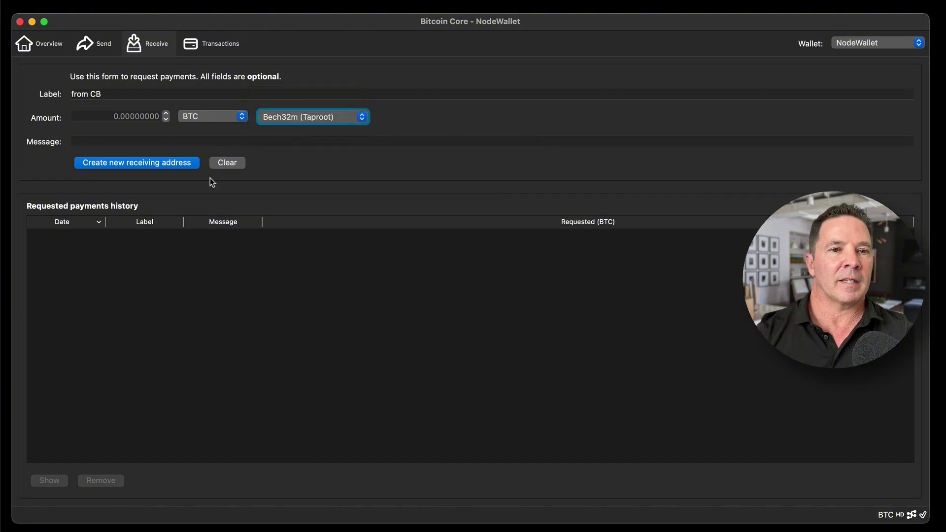
pyautogui.click(126, 163)
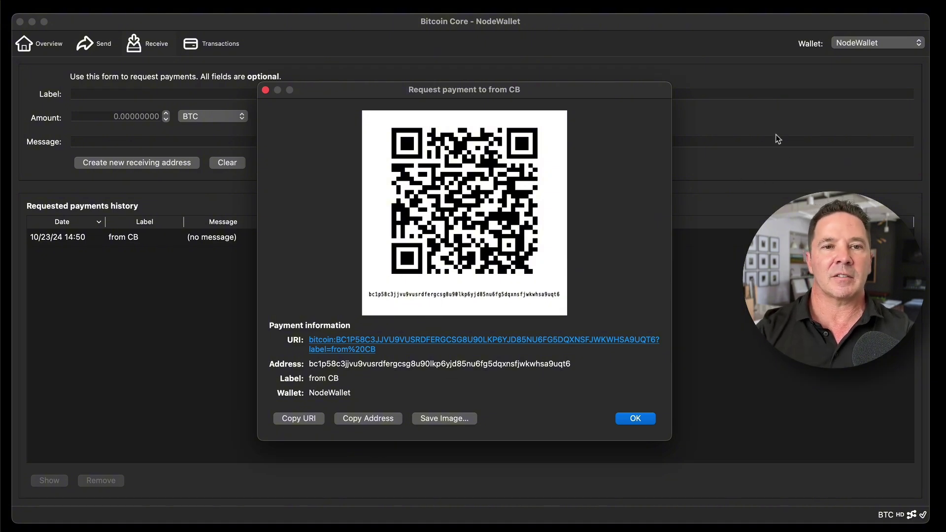
pyautogui.click(636, 418)
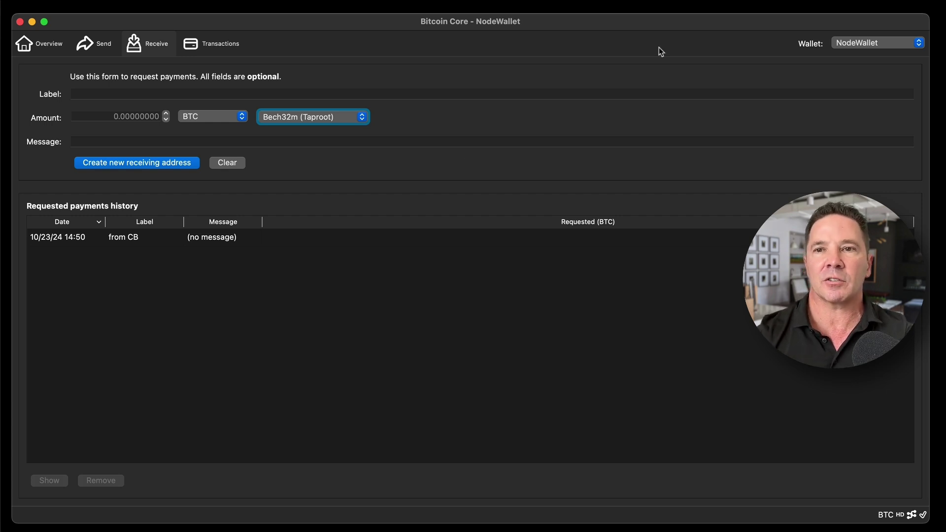
# - Switch to BTC Wallet, check its 0.00037331 BTC overview, then go to its Receive requests
pyautogui.click(887, 45)
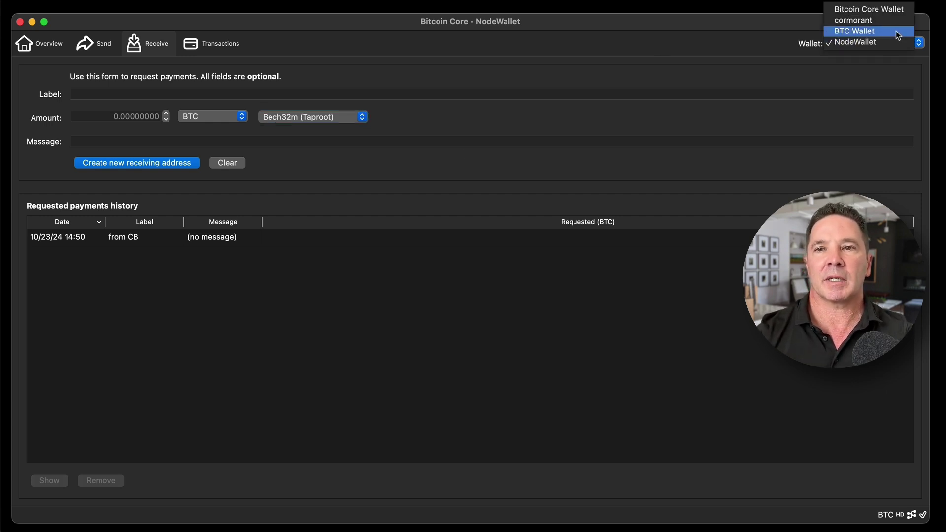
pyautogui.click(902, 32)
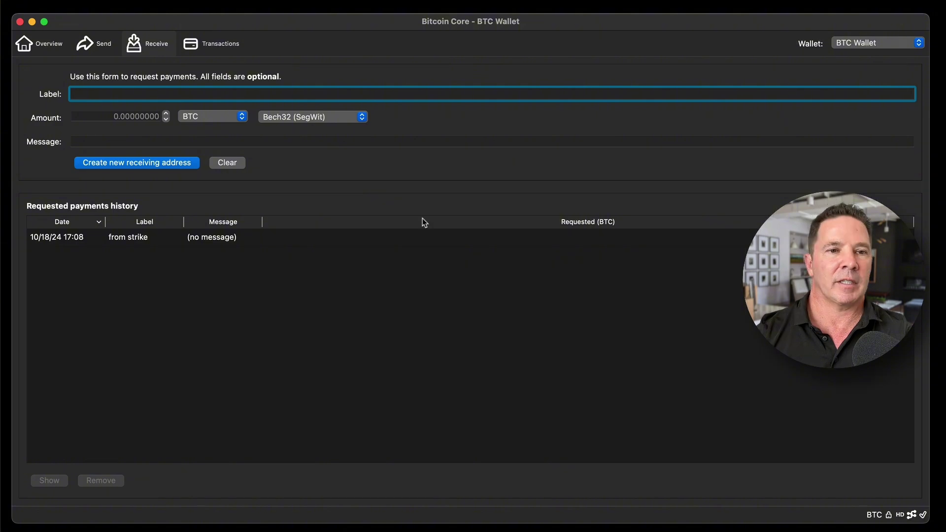
pyautogui.click(22, 47)
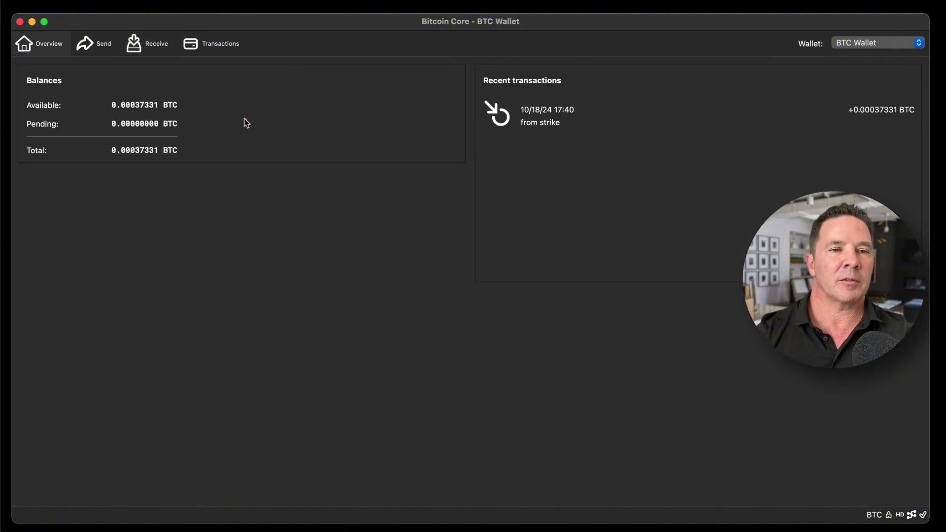
pyautogui.moveTo(243, 115)
pyautogui.mouseDown()
pyautogui.moveTo(167, 91)
pyautogui.moveTo(95, 98)
pyautogui.moveTo(148, 120)
pyautogui.moveTo(239, 101)
pyautogui.moveTo(177, 92)
pyautogui.mouseUp()
pyautogui.moveTo(188, 142)
pyautogui.mouseDown()
pyautogui.moveTo(98, 156)
pyautogui.moveTo(163, 136)
pyautogui.mouseUp()
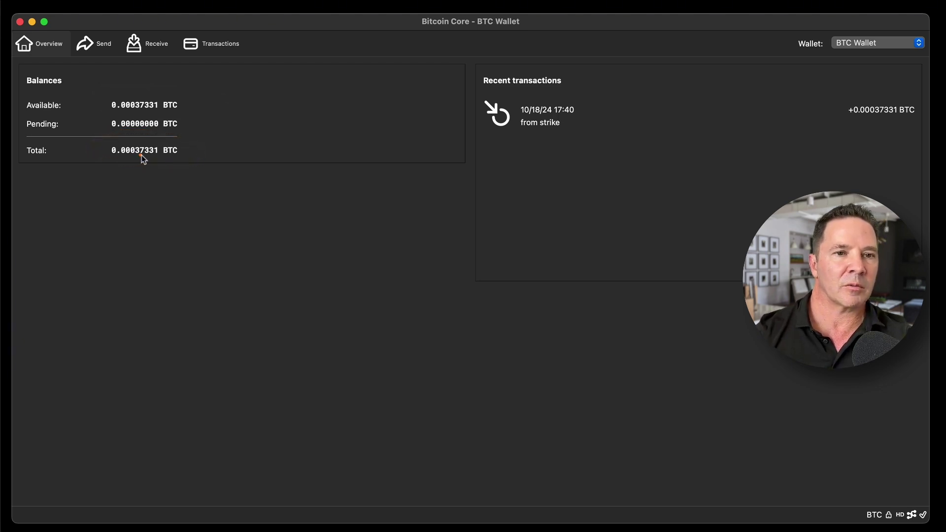
pyautogui.moveTo(587, 138); pyautogui.dragTo(611, 87)
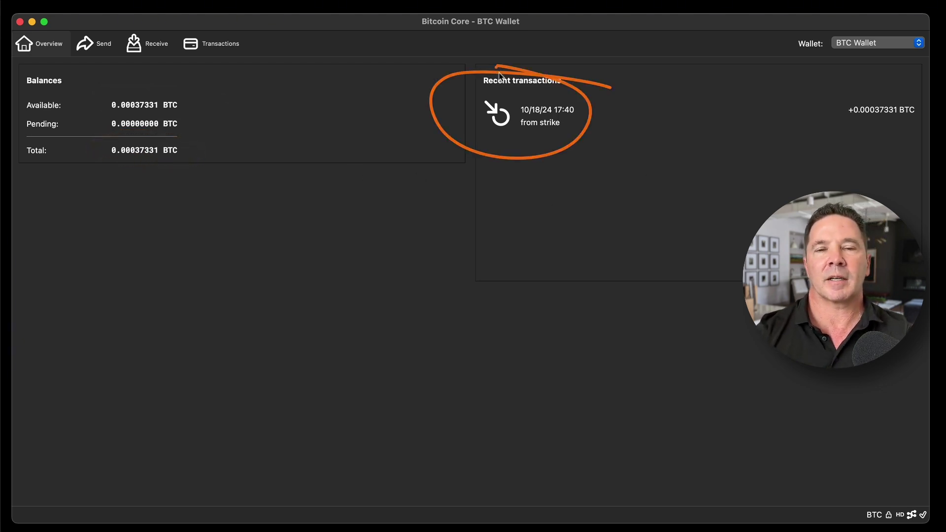
pyautogui.moveTo(550, 128); pyautogui.dragTo(551, 144)
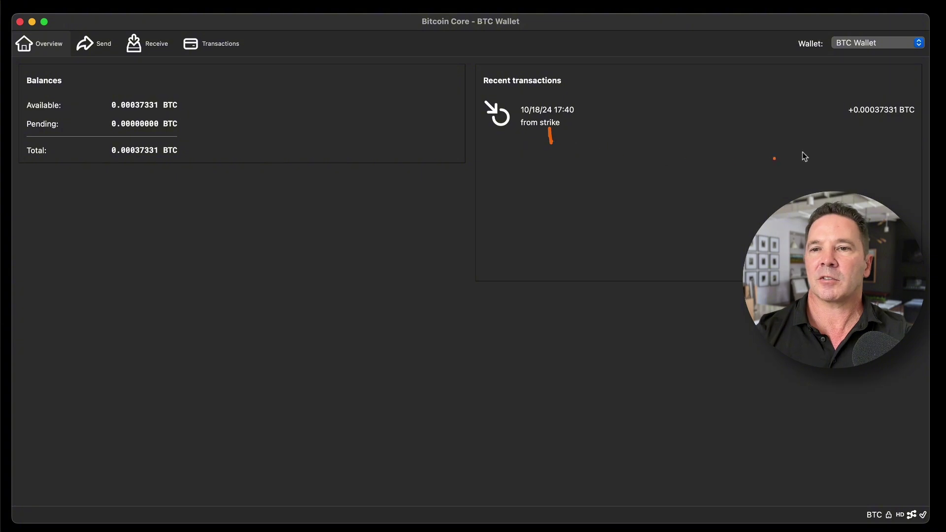
pyautogui.click(96, 49)
pyautogui.click(150, 44)
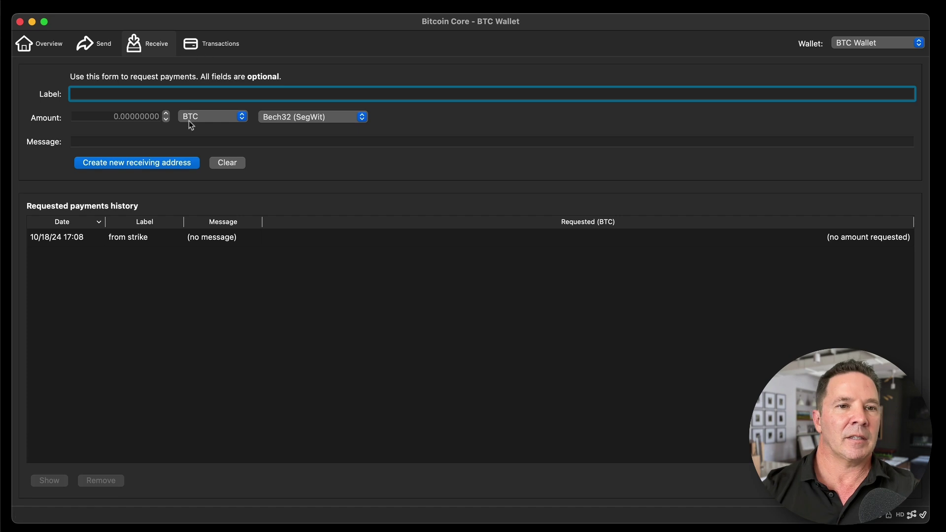
# - Show the 'from strike' payment request's address and QR code, then close it
pyautogui.click(169, 239)
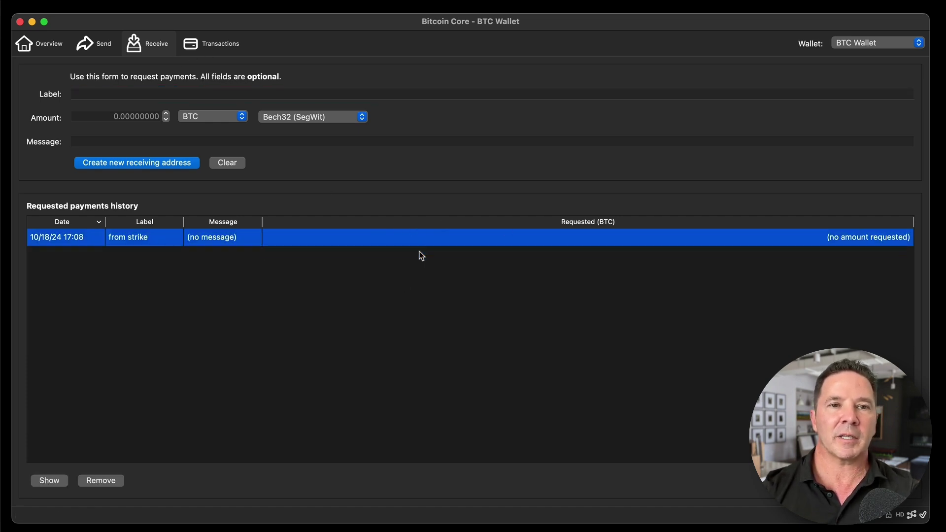
pyautogui.click(46, 481)
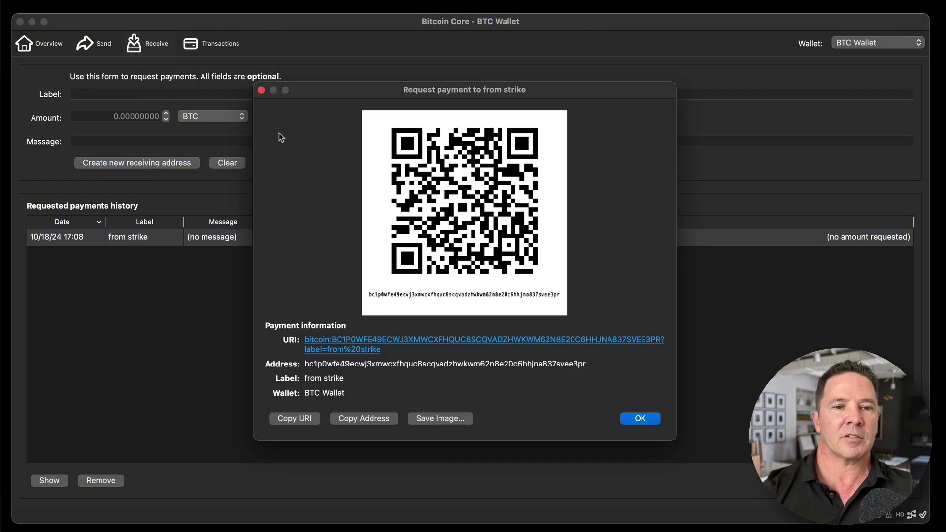
pyautogui.click(262, 91)
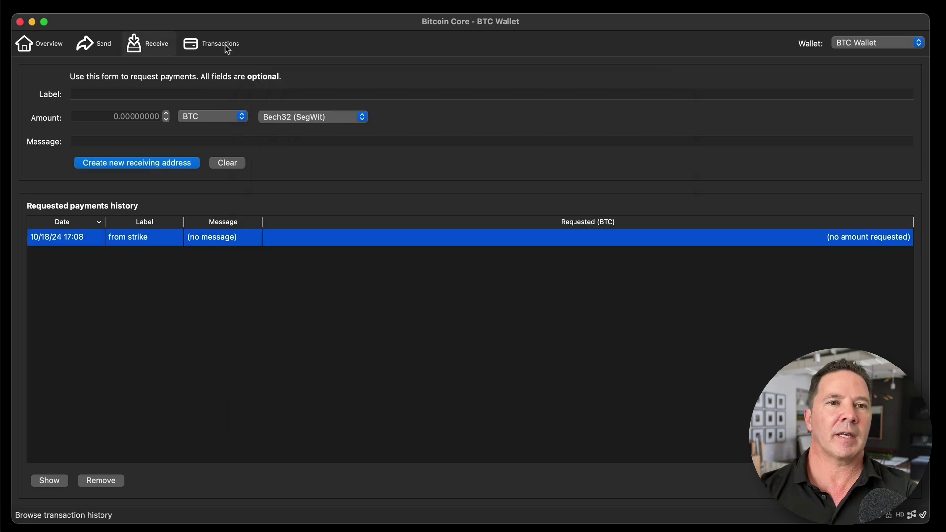
# - Inspect the 17:40 'from strike' transaction's ID, address and confirmations, then return to Overview
pyautogui.click(219, 42)
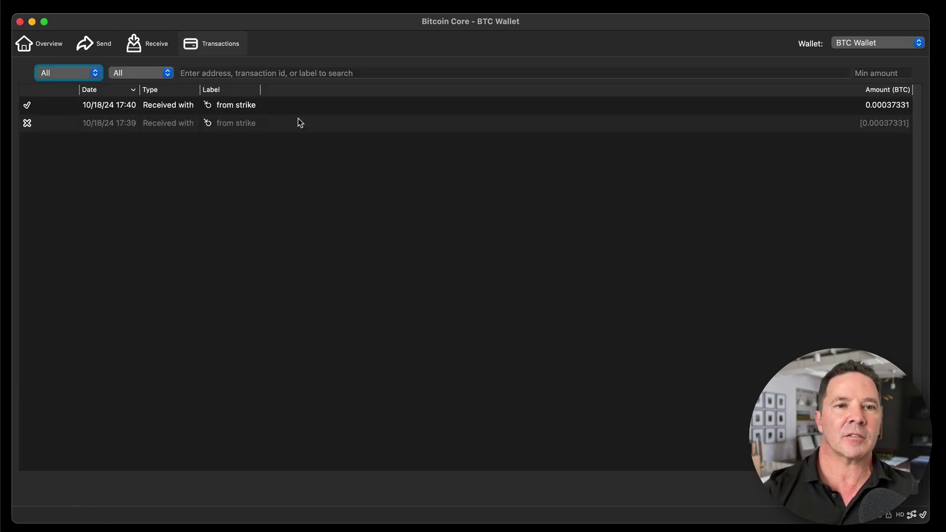
pyautogui.click(339, 109)
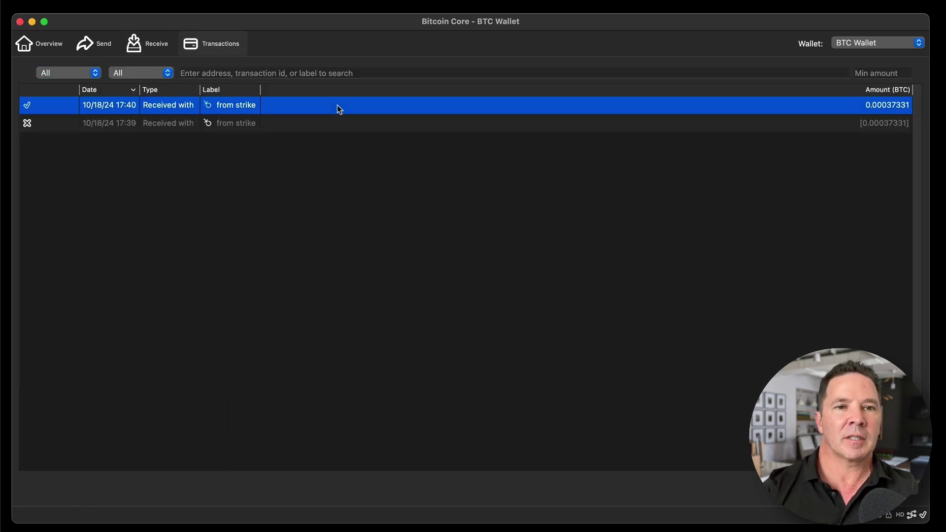
pyautogui.doubleClick(648, 111)
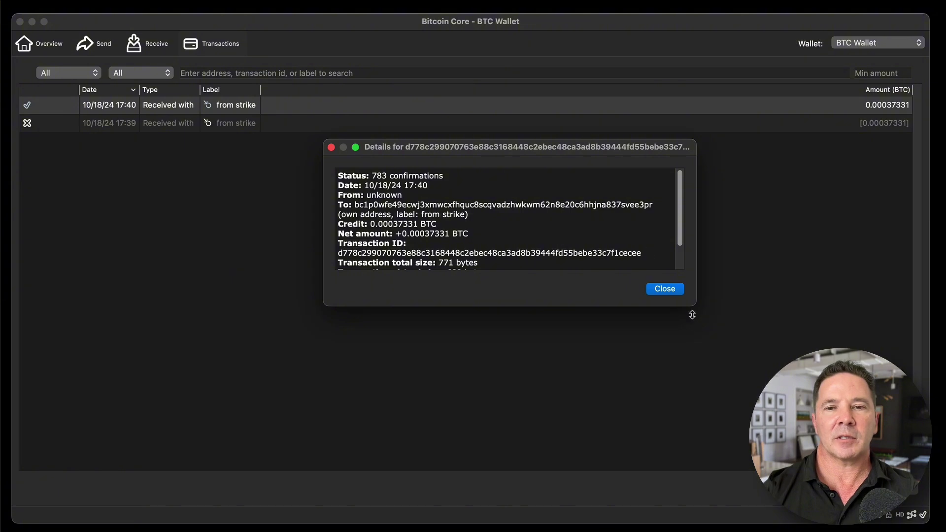
pyautogui.moveTo(697, 317); pyautogui.dragTo(736, 438)
pyautogui.moveTo(735, 465); pyautogui.dragTo(735, 464)
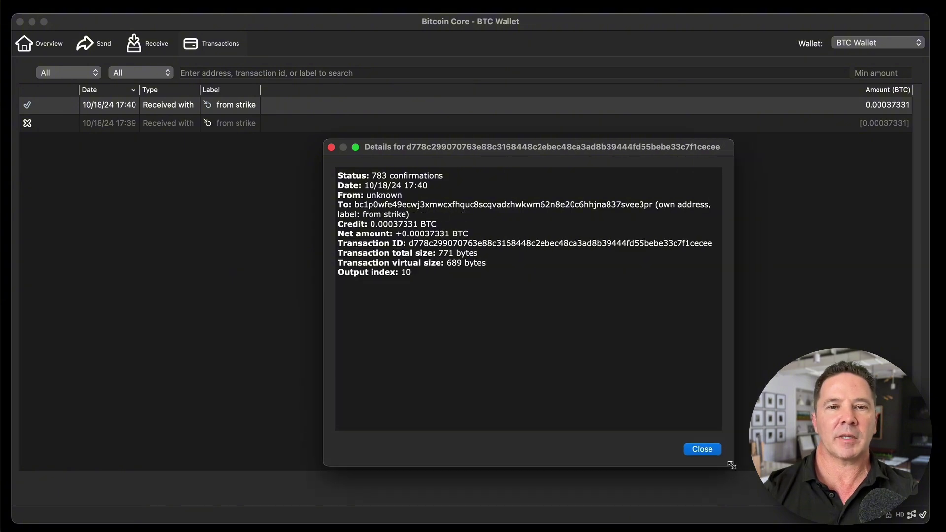
pyautogui.moveTo(575, 187); pyautogui.dragTo(387, 220)
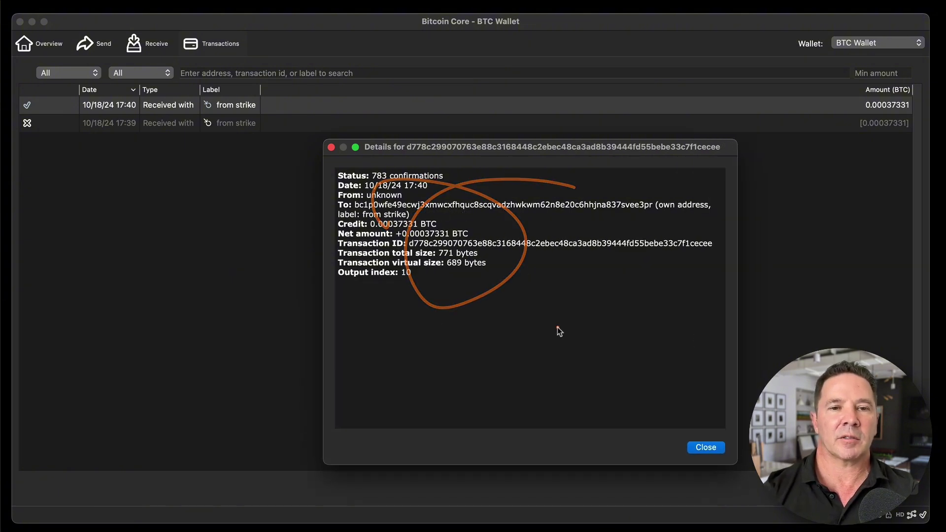
pyautogui.moveTo(431, 250); pyautogui.dragTo(505, 240)
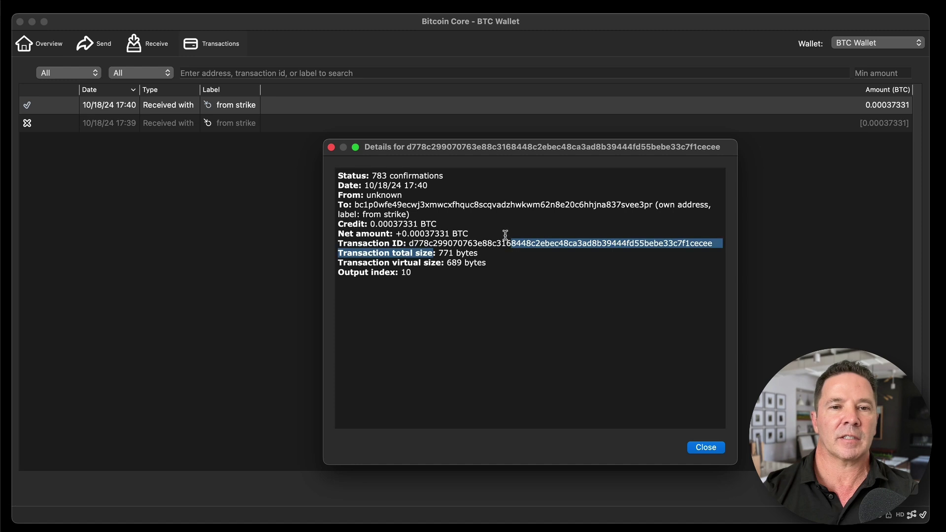
pyautogui.moveTo(378, 204); pyautogui.dragTo(490, 212)
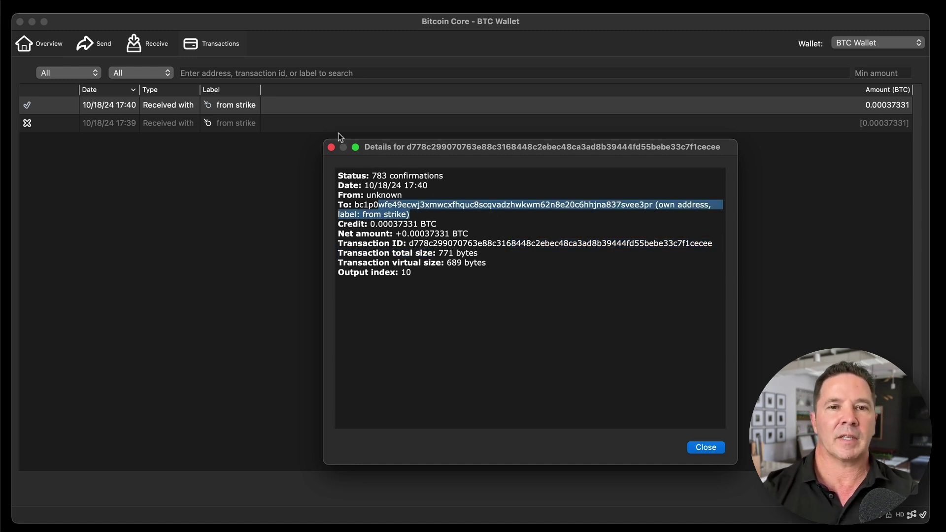
pyautogui.moveTo(372, 176); pyautogui.dragTo(451, 184)
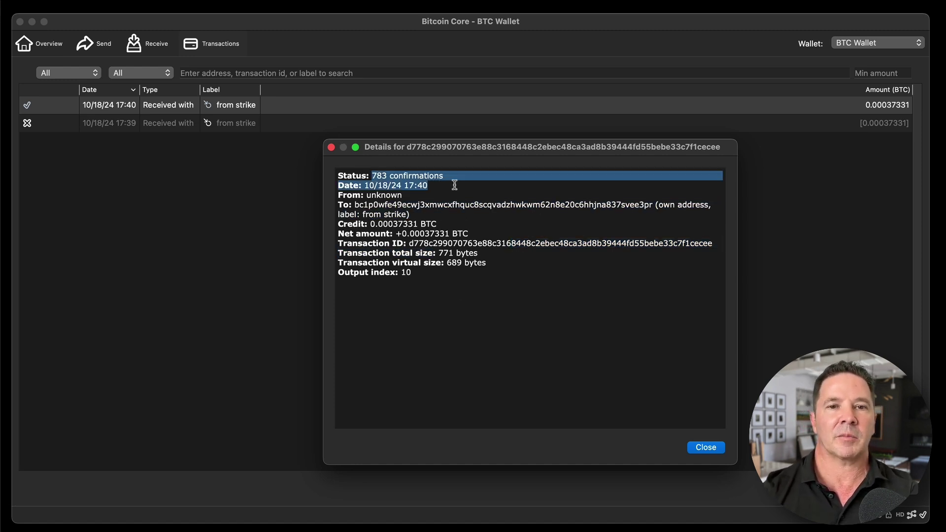
pyautogui.click(332, 148)
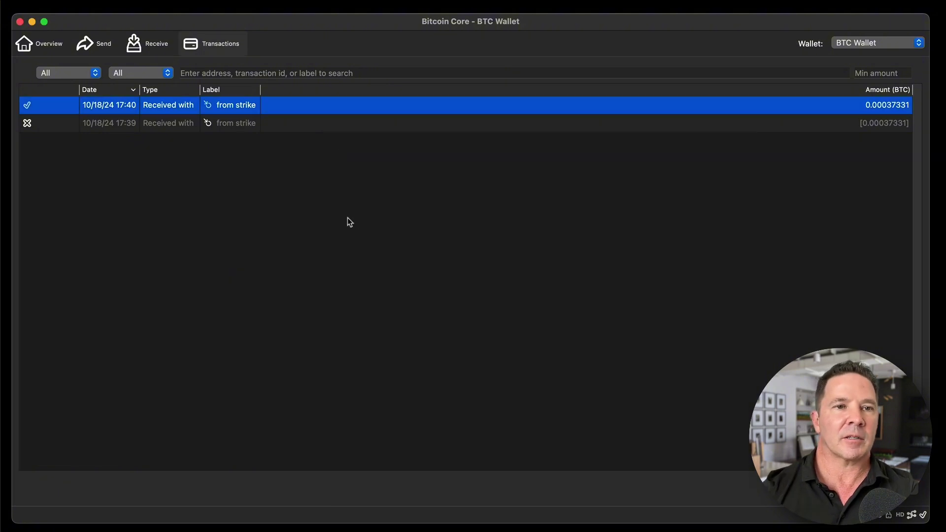
pyautogui.click(41, 44)
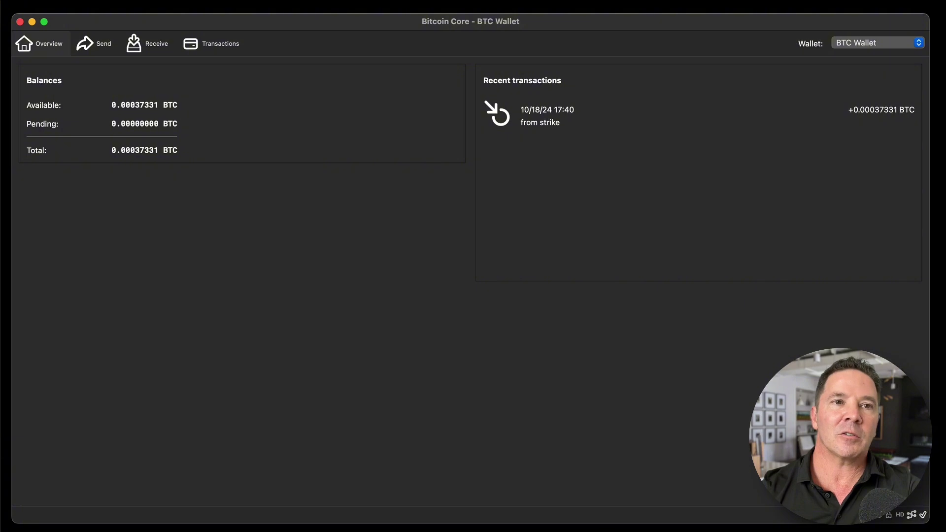
# - Make NodeWallet the active wallet from the wallet dropdown
pyautogui.click(99, 0)
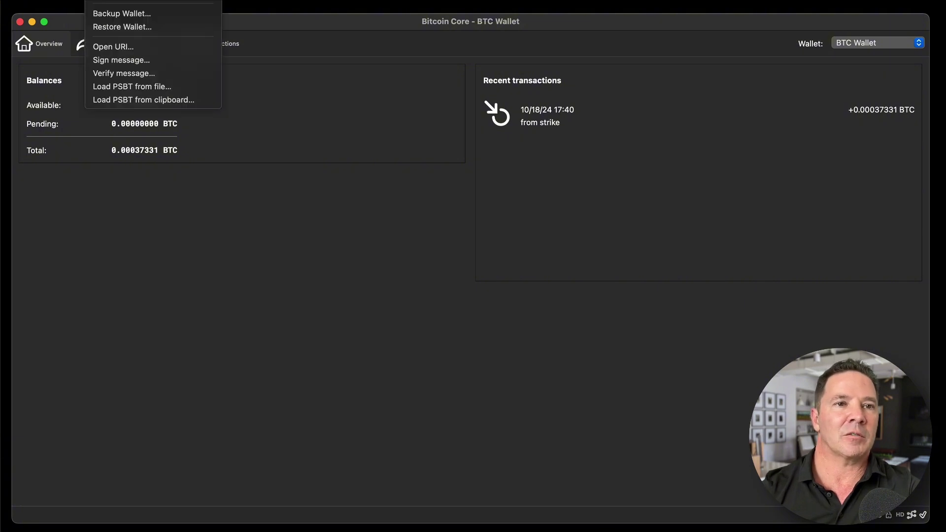
pyautogui.press('Escape')
pyautogui.click(887, 44)
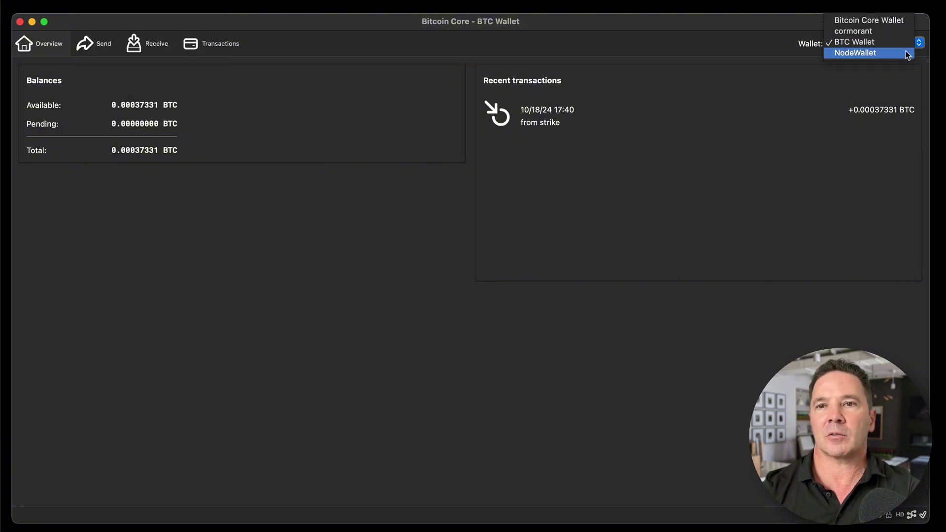
pyautogui.click(882, 55)
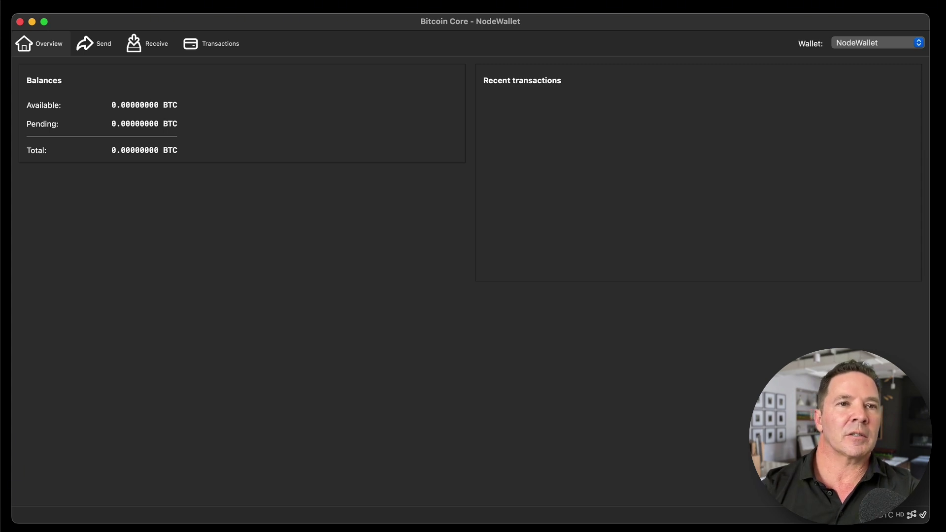
# - Back up NodeWallet as nodewalletbackup in Documents
pyautogui.click(99, 0)
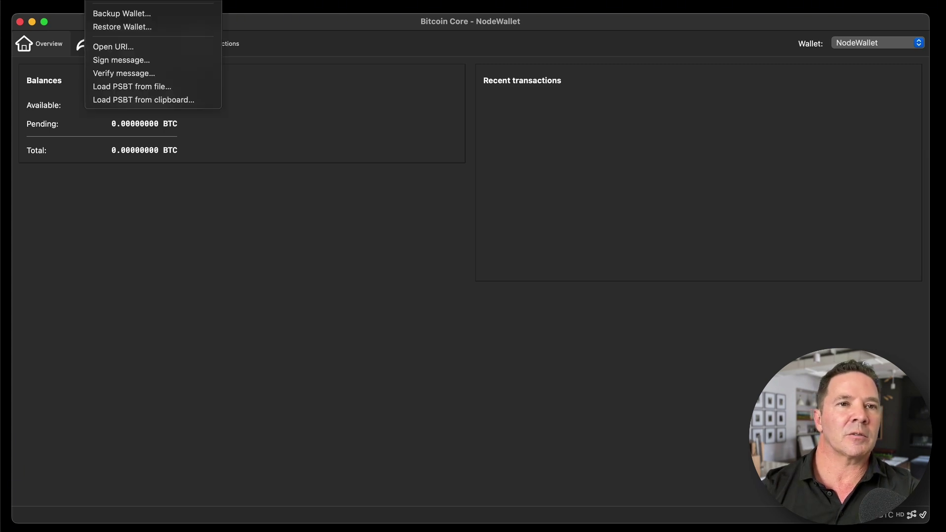
pyautogui.click(137, 15)
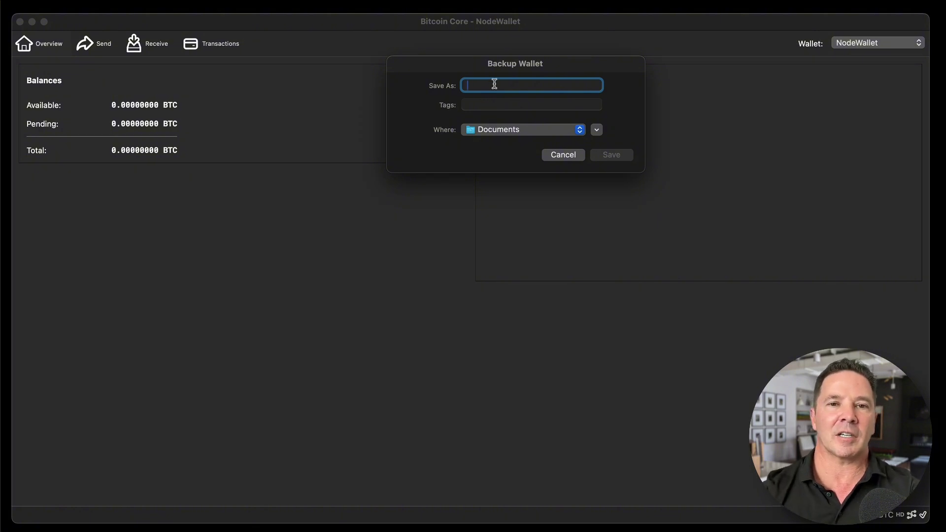
pyautogui.write('n')
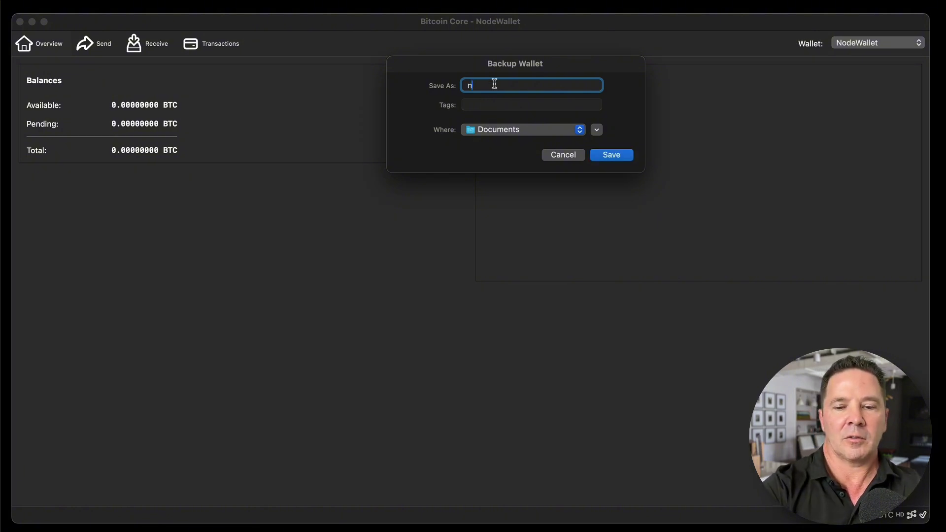
pyautogui.write('odewalletbackup')
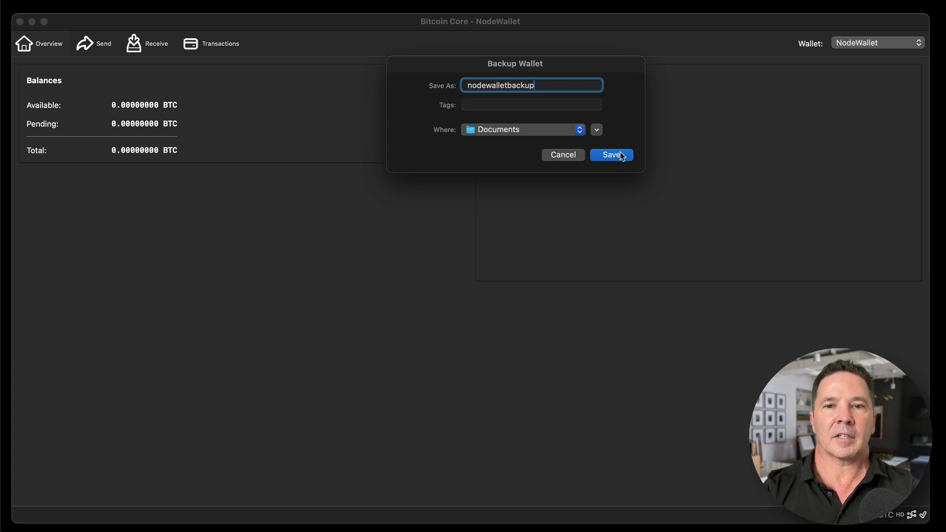
pyautogui.click(624, 156)
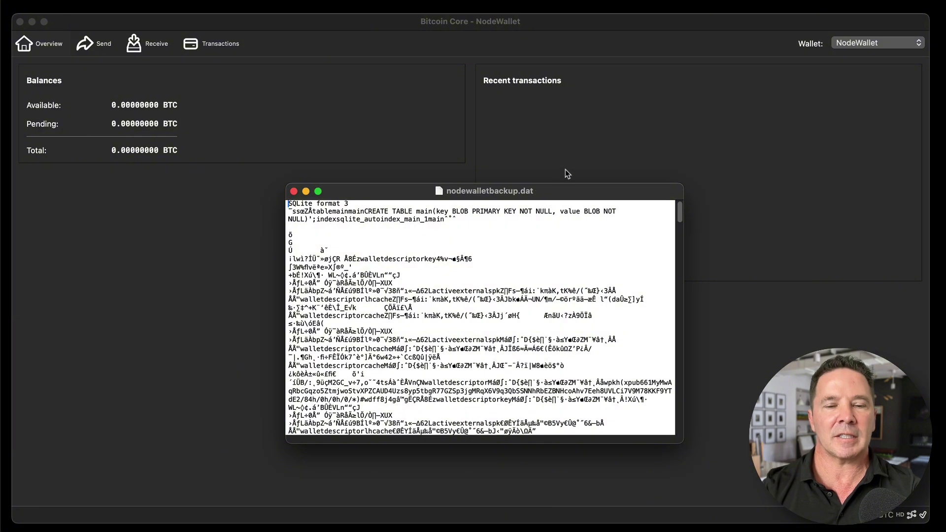
# - Enlarge and scroll through the nodewalletbackup.dat contents in TextEdit, then close the file
pyautogui.moveTo(544, 153); pyautogui.dragTo(519, 151)
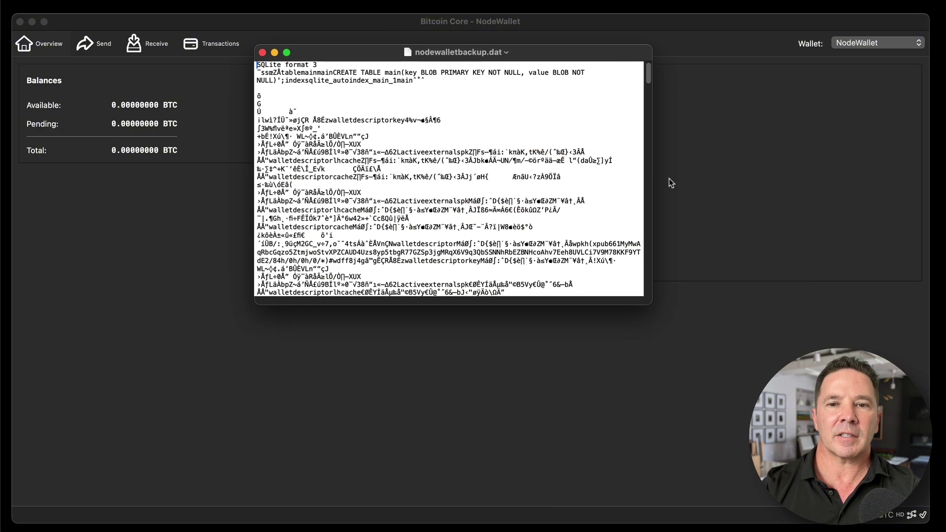
pyautogui.moveTo(654, 308); pyautogui.dragTo(842, 501)
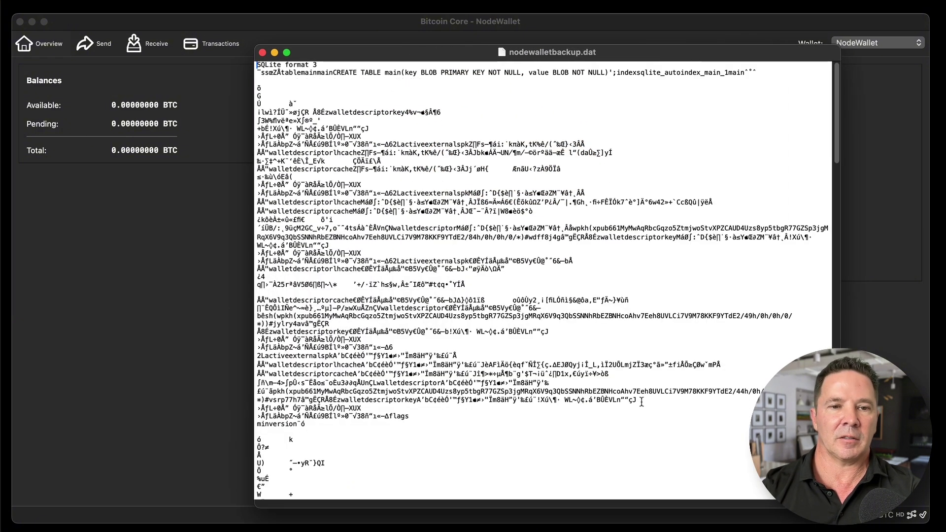
pyautogui.scroll(-15, 634, 291)
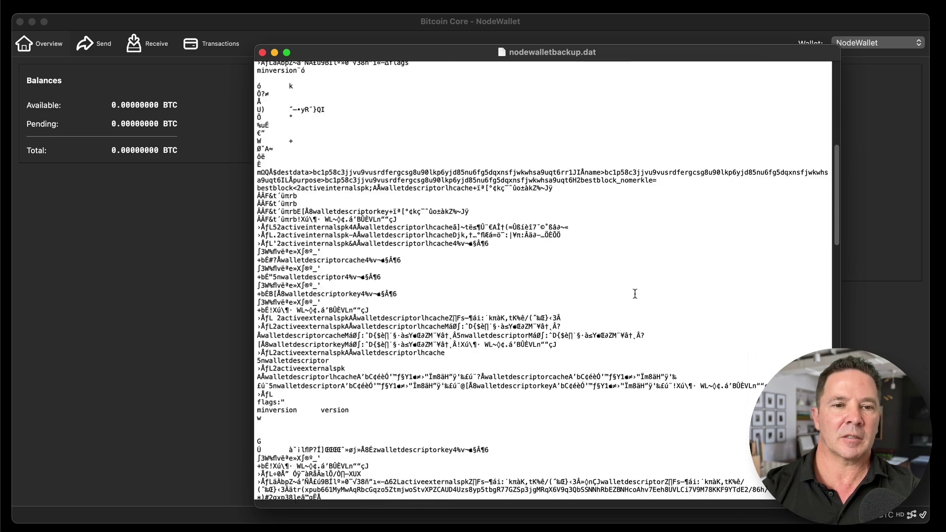
pyautogui.scroll(15, 370, 148)
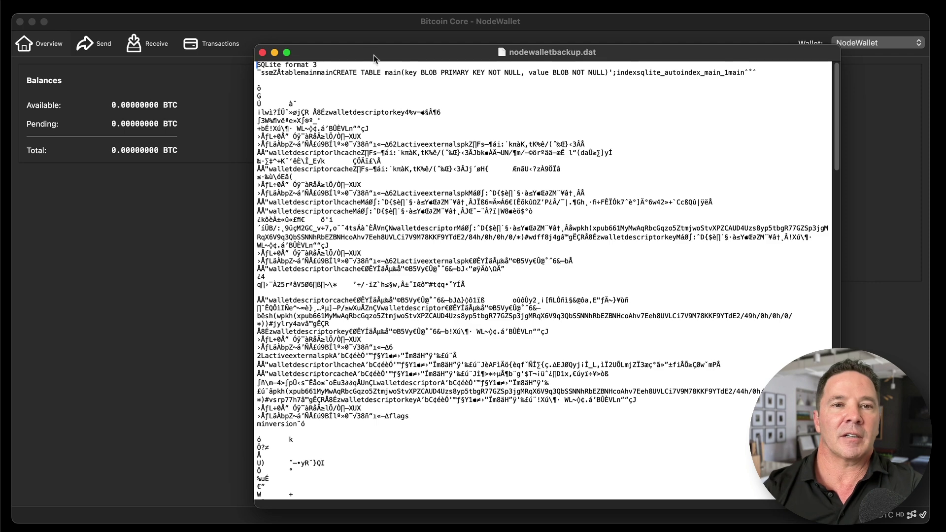
pyautogui.moveTo(327, 55); pyautogui.dragTo(296, 67)
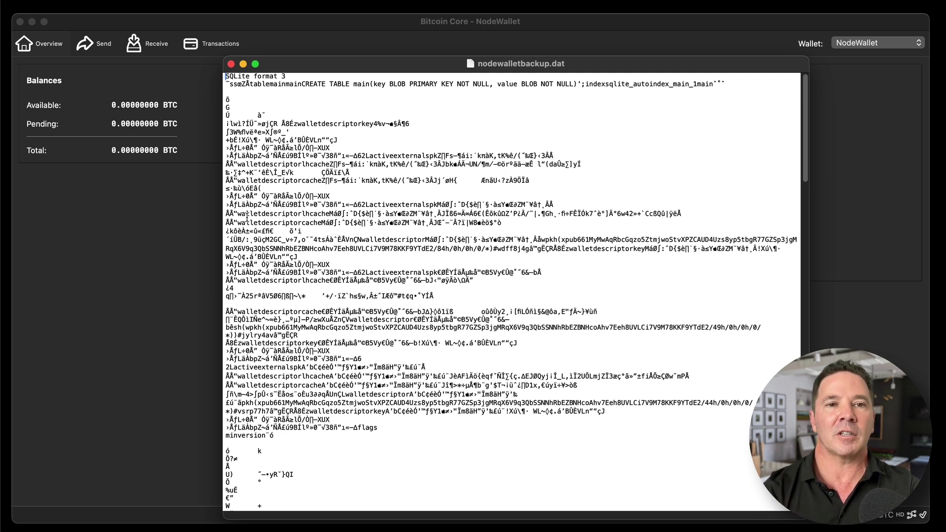
pyautogui.press('super+w')
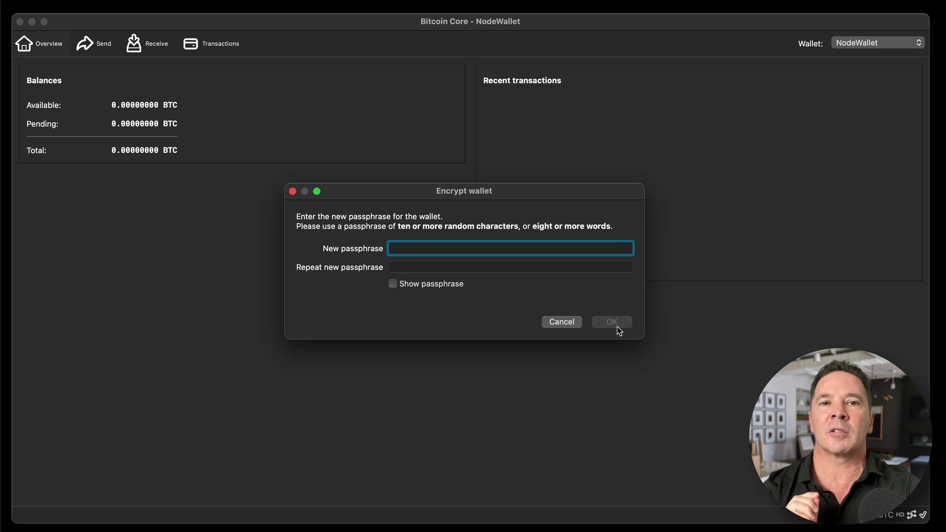
# - Cancel NodeWallet's Encrypt wallet dialog, leaving the wallet unencrypted
pyautogui.press('Escape')
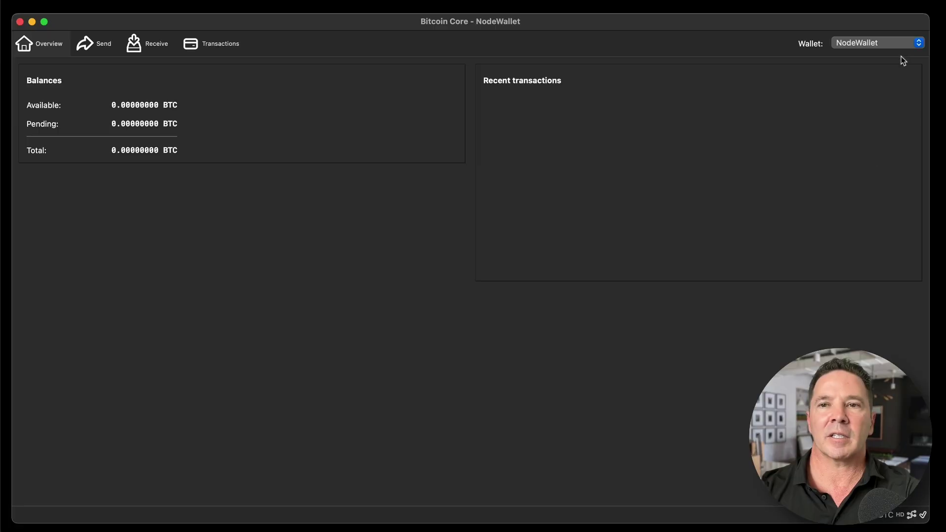
# - Switch to BTC Wallet, check its Transactions and Receive pages, and bring up the empty Send form
pyautogui.click(899, 44)
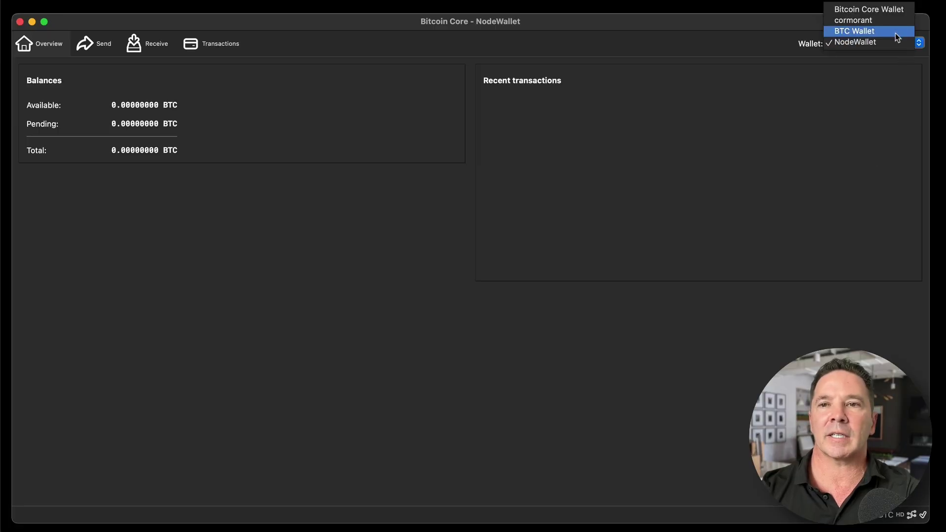
pyautogui.click(895, 34)
pyautogui.moveTo(572, 66); pyautogui.dragTo(539, 67)
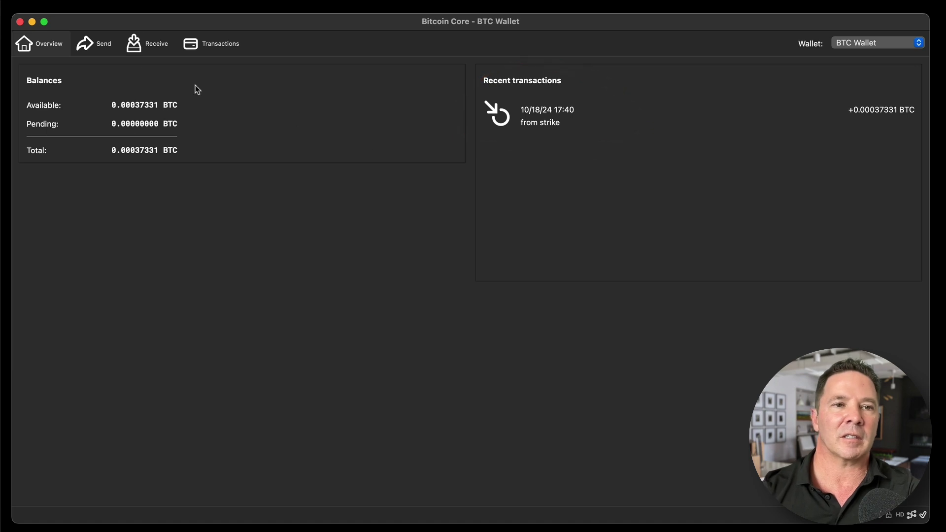
pyautogui.click(216, 43)
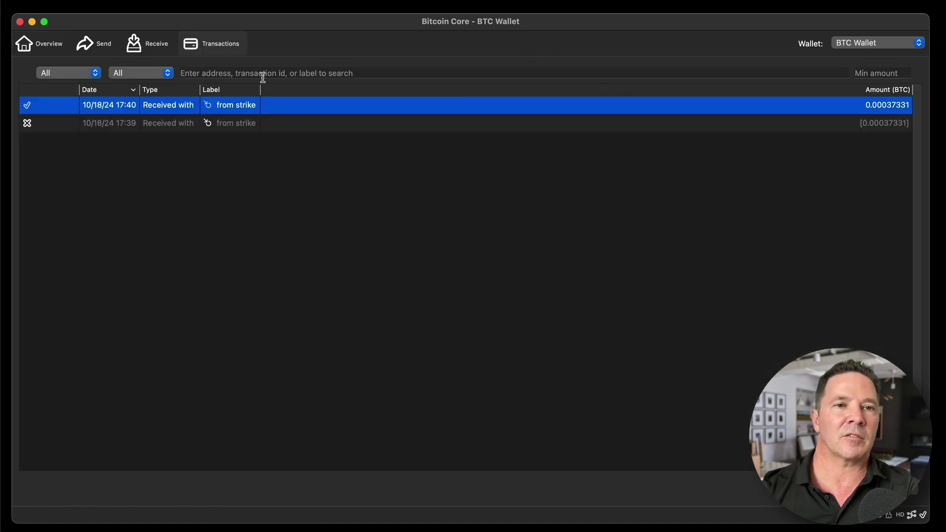
pyautogui.click(147, 44)
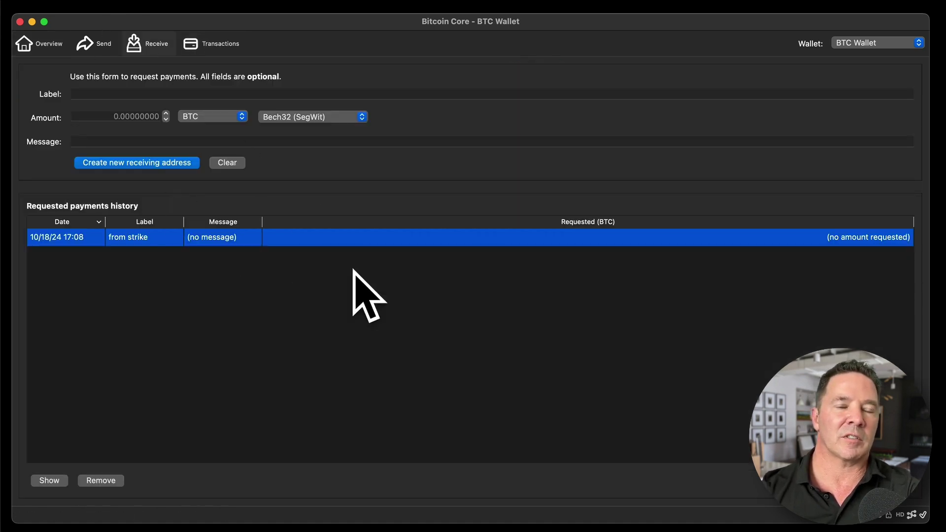
pyautogui.click(99, 45)
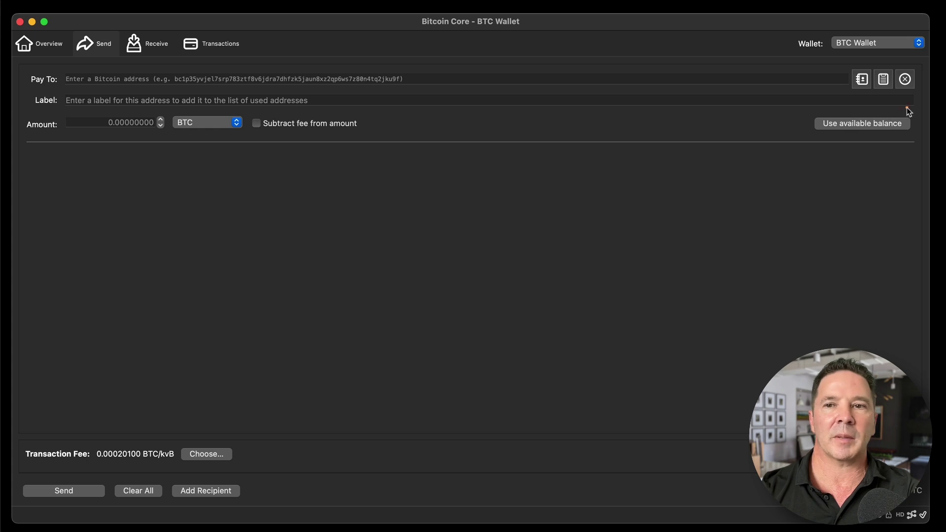
# - Fill the send form with the full balance, the pasted destination address and the 'To Liquid' label
pyautogui.click(865, 125)
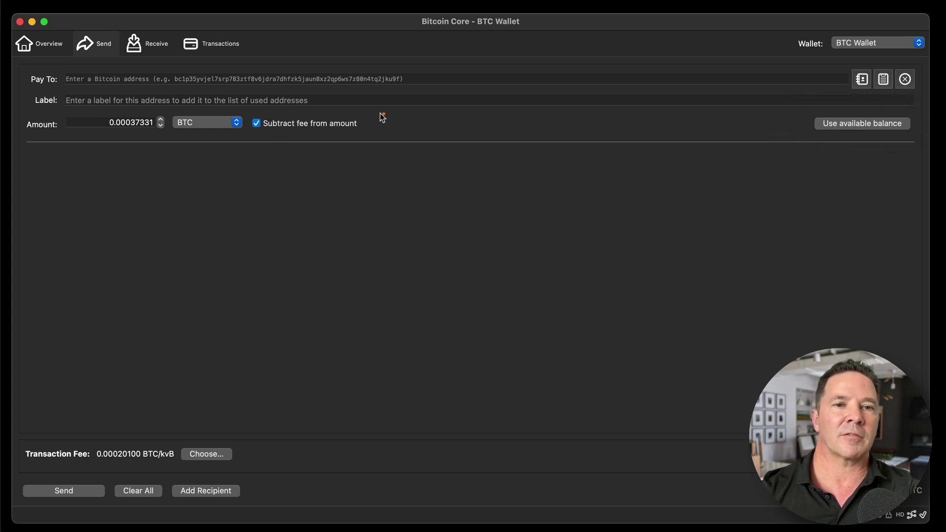
pyautogui.moveTo(360, 112)
pyautogui.mouseDown()
pyautogui.moveTo(303, 152)
pyautogui.moveTo(318, 91)
pyautogui.mouseUp()
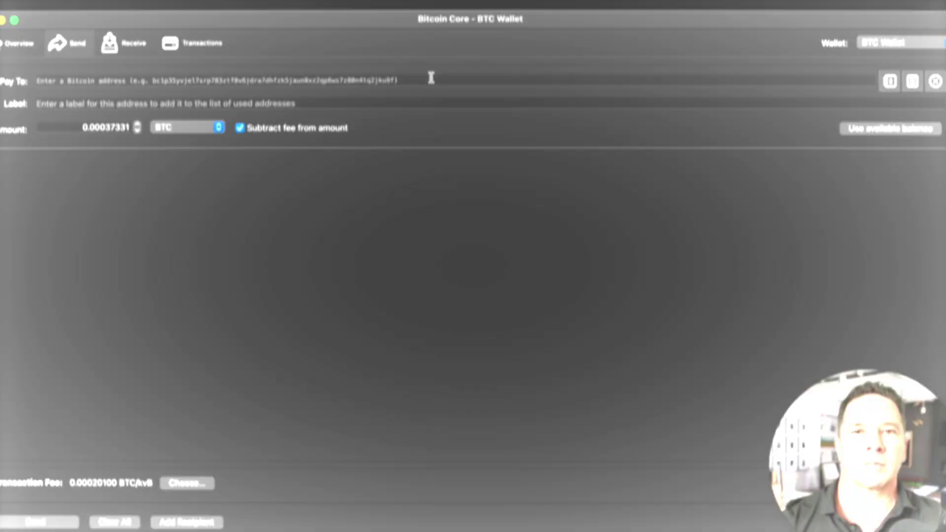
pyautogui.click(176, 81)
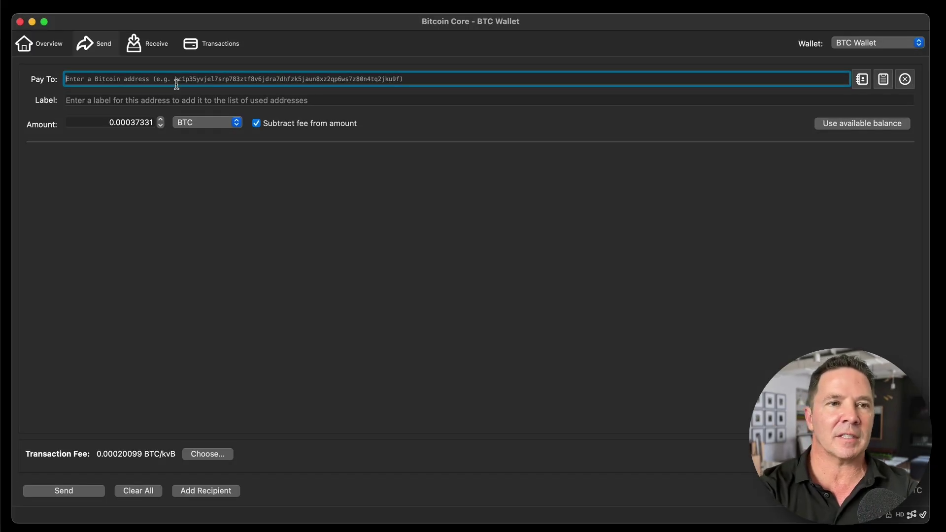
pyautogui.press('super+v')
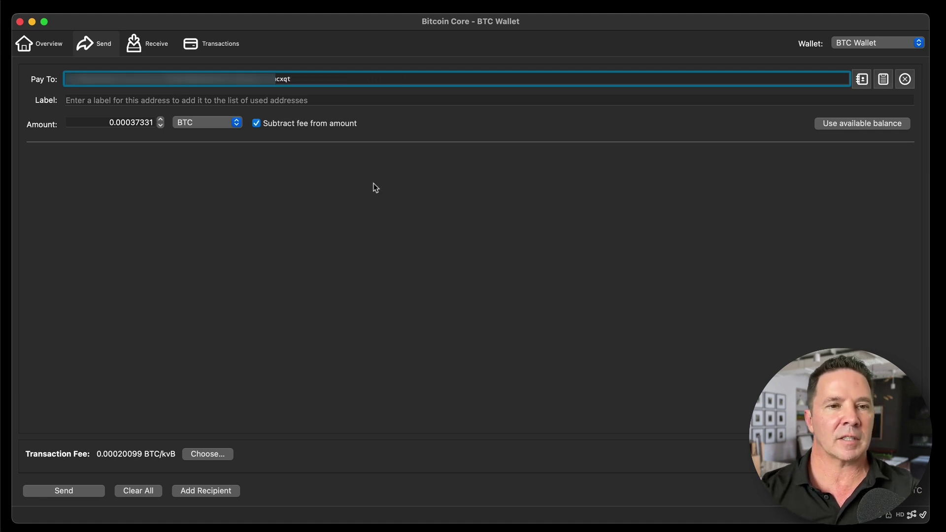
pyautogui.click(110, 101)
pyautogui.write('To Liquid')
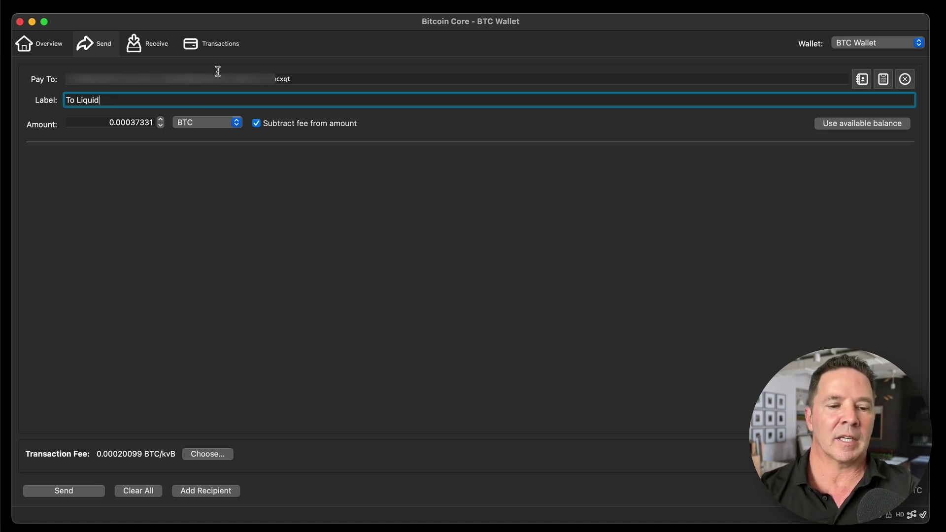
# - Review the amount, To Liquid label and fee rate, then expand the transaction fee options
pyautogui.moveTo(277, 65)
pyautogui.mouseDown()
pyautogui.moveTo(49, 69)
pyautogui.moveTo(228, 94)
pyautogui.moveTo(300, 69)
pyautogui.mouseUp()
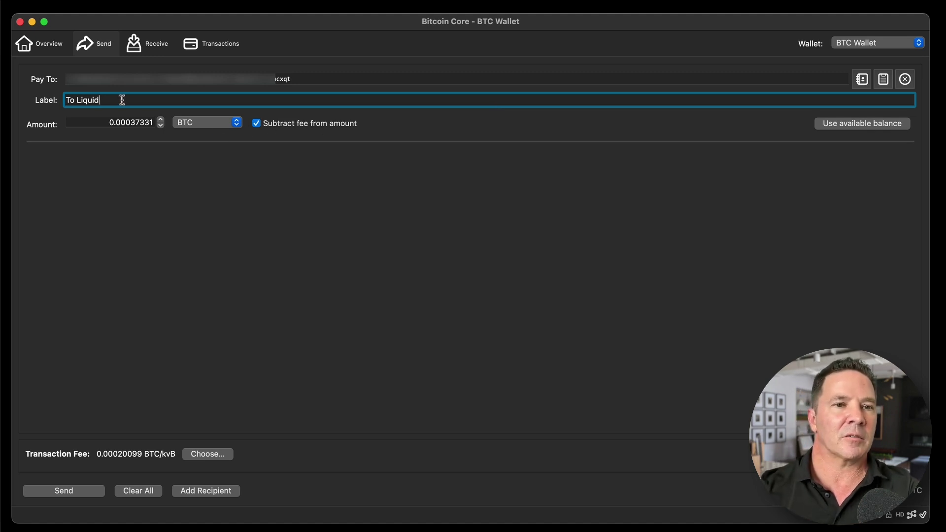
pyautogui.moveTo(95, 87)
pyautogui.mouseDown()
pyautogui.moveTo(51, 106)
pyautogui.moveTo(96, 89)
pyautogui.mouseUp()
pyautogui.moveTo(263, 45); pyautogui.dragTo(227, 71)
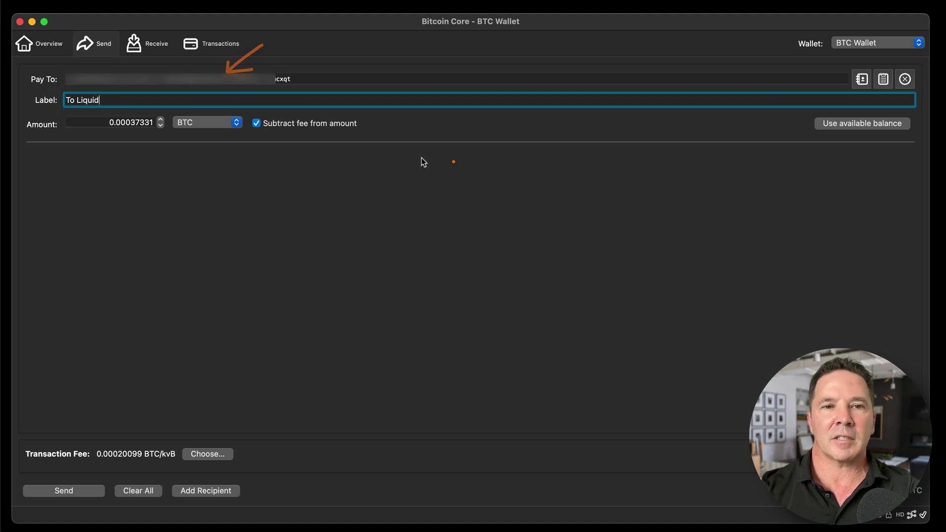
pyautogui.moveTo(141, 116)
pyautogui.mouseDown()
pyautogui.moveTo(105, 132)
pyautogui.moveTo(134, 119)
pyautogui.mouseUp()
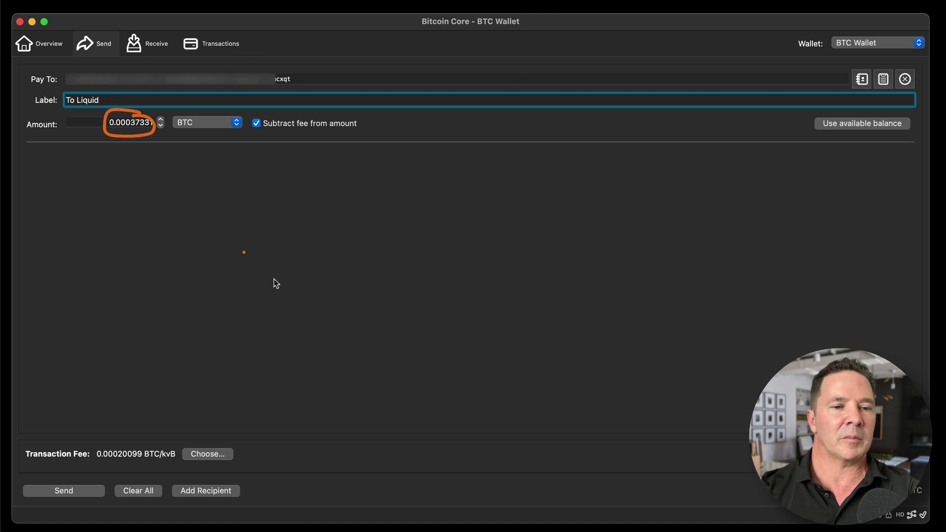
pyautogui.moveTo(378, 94); pyautogui.dragTo(339, 112)
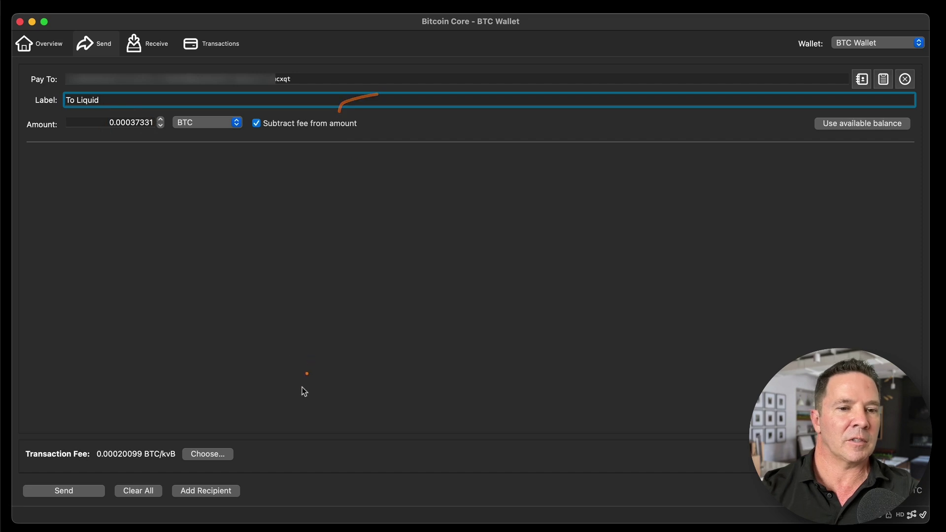
pyautogui.moveTo(253, 432)
pyautogui.mouseDown()
pyautogui.moveTo(79, 429)
pyautogui.moveTo(25, 450)
pyautogui.moveTo(167, 483)
pyautogui.moveTo(254, 432)
pyautogui.mouseUp()
pyautogui.click(217, 454)
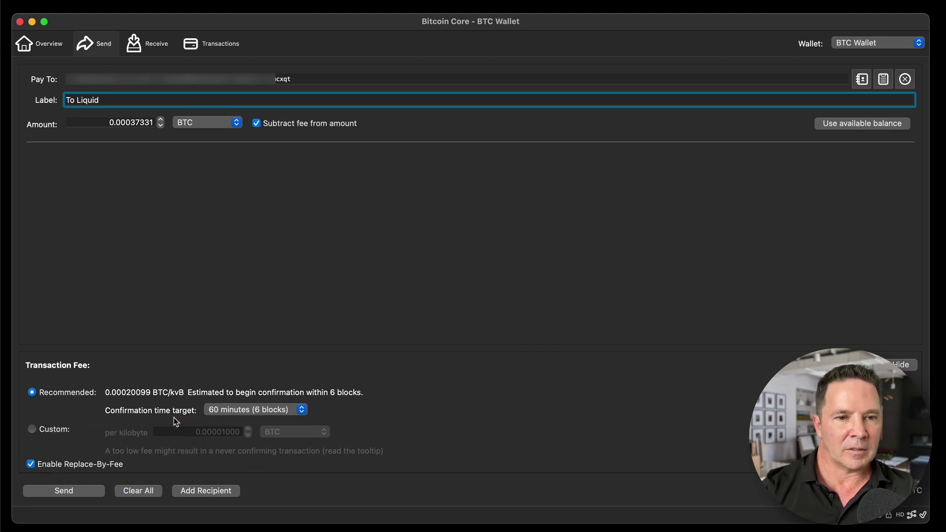
pyautogui.moveTo(290, 387)
pyautogui.mouseDown()
pyautogui.moveTo(192, 419)
pyautogui.moveTo(256, 374)
pyautogui.moveTo(262, 380)
pyautogui.mouseUp()
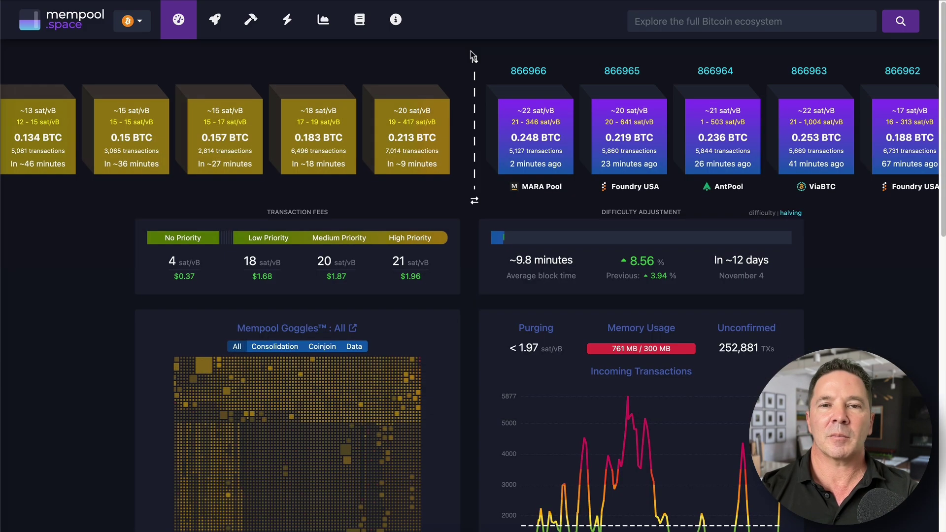
pyautogui.moveTo(446, 55)
pyautogui.mouseDown()
pyautogui.moveTo(391, 70)
pyautogui.moveTo(419, 152)
pyautogui.moveTo(388, 47)
pyautogui.mouseUp()
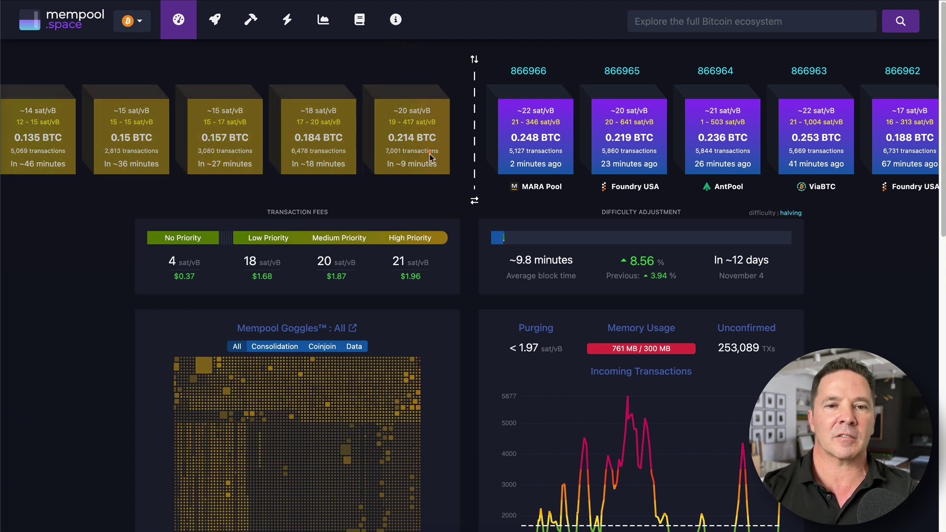
pyautogui.moveTo(449, 263); pyautogui.dragTo(429, 279)
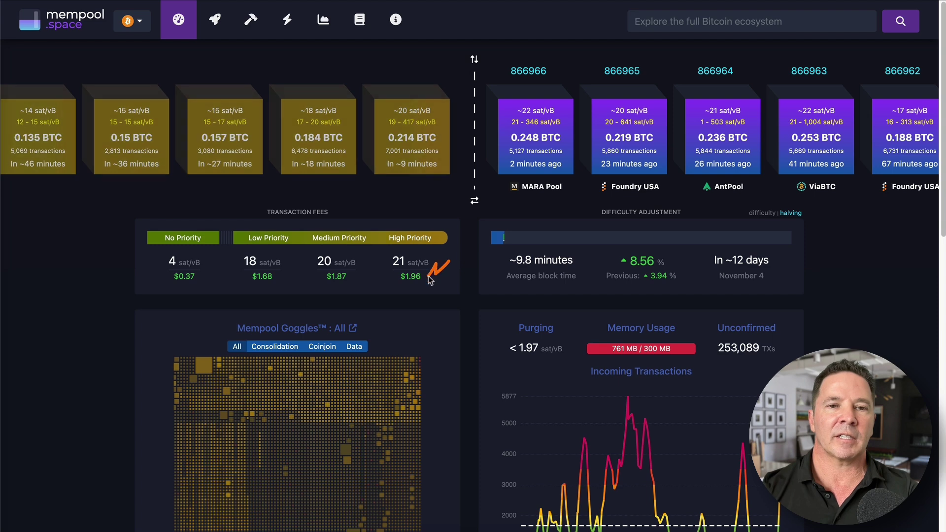
pyautogui.moveTo(435, 78); pyautogui.dragTo(413, 107)
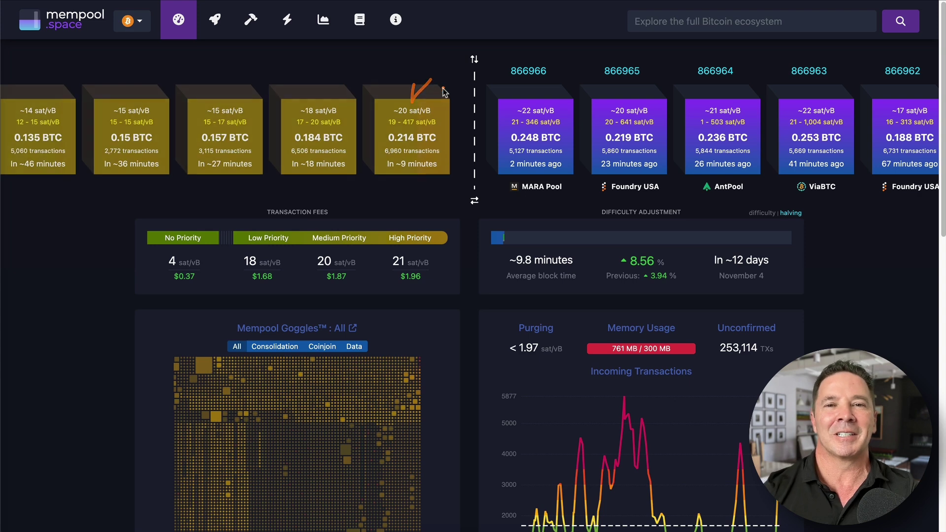
pyautogui.hscroll(10, 624, 140)
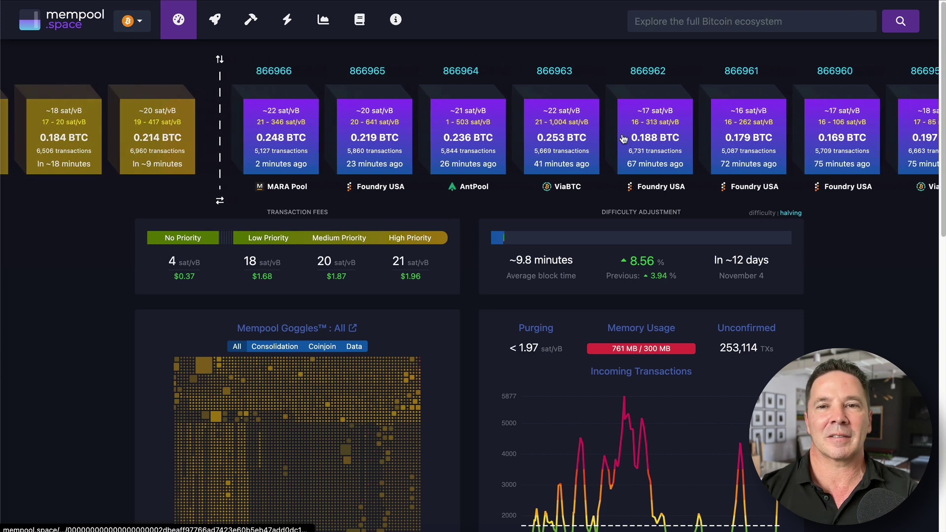
pyautogui.hscroll(10, 623, 139)
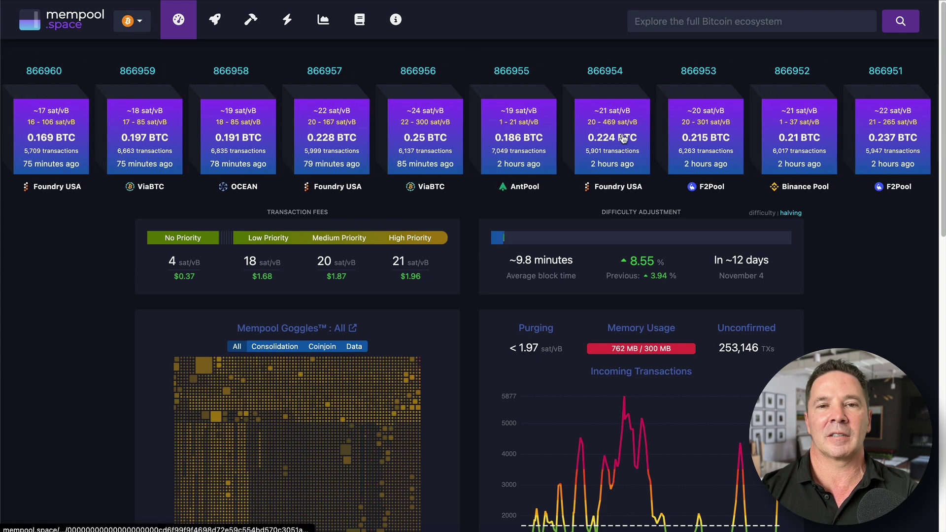
pyautogui.hscroll(-12, 623, 139)
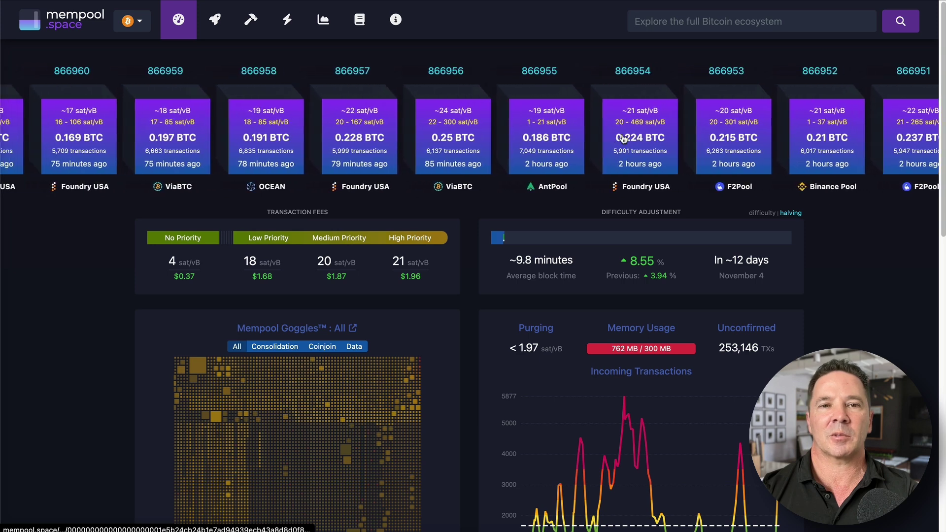
pyautogui.moveTo(824, 308)
pyautogui.mouseDown()
pyautogui.moveTo(748, 305)
pyautogui.moveTo(702, 355)
pyautogui.moveTo(860, 320)
pyautogui.moveTo(809, 277)
pyautogui.mouseUp()
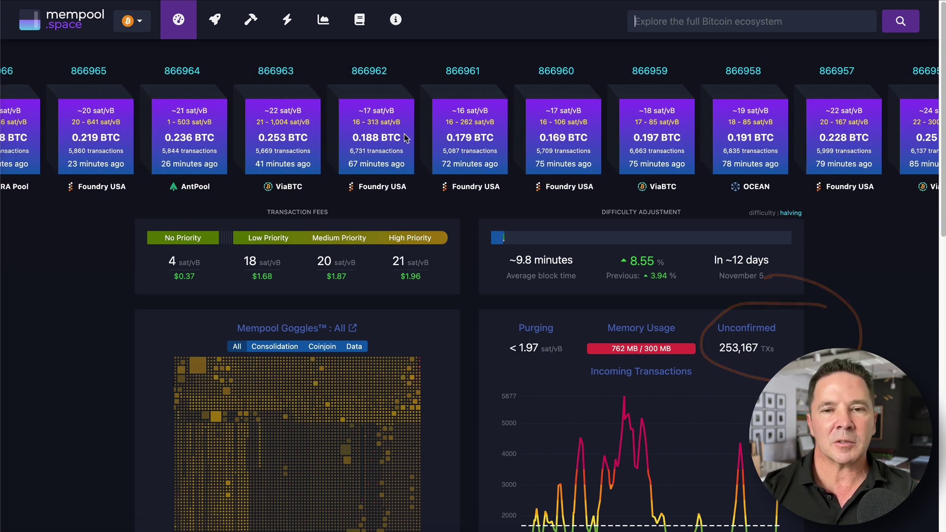
pyautogui.hscroll(-5, 405, 139)
pyautogui.hscroll(-5, 405, 139)
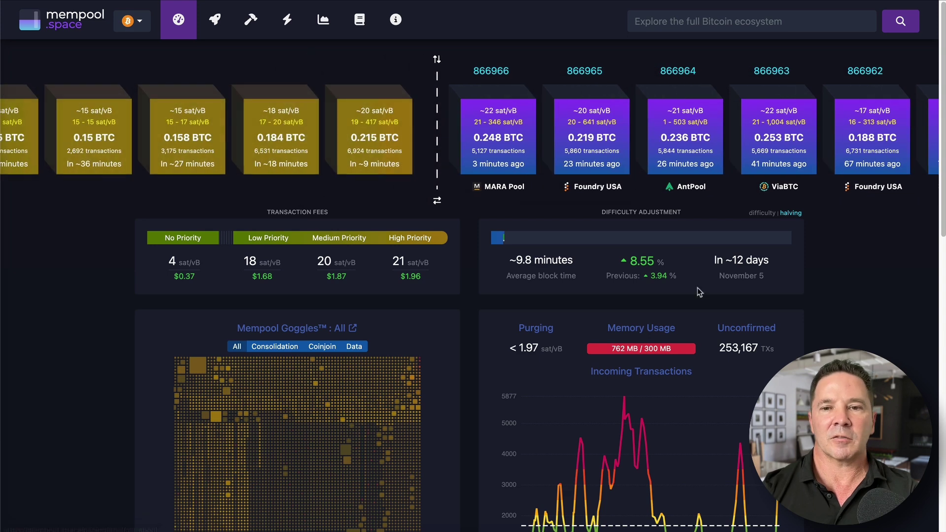
pyautogui.moveTo(812, 307); pyautogui.dragTo(725, 306)
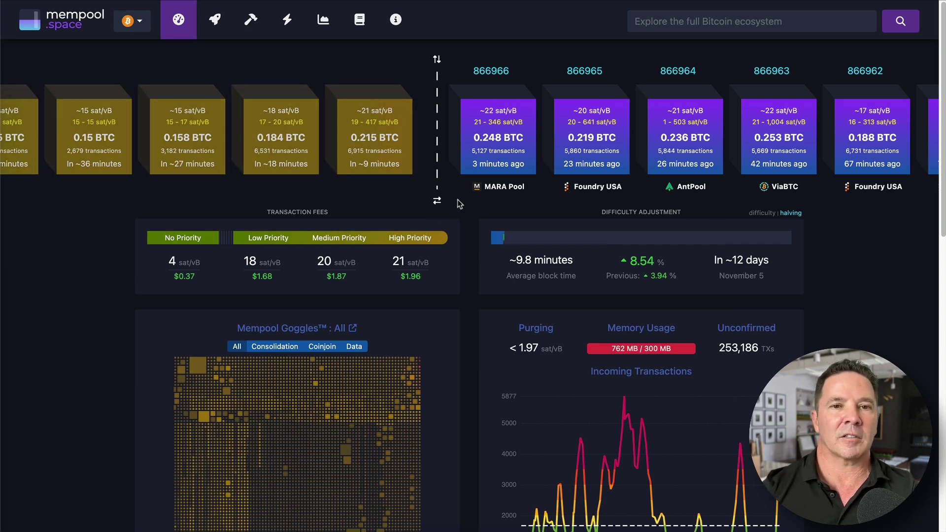
pyautogui.hscroll(-6, 434, 195)
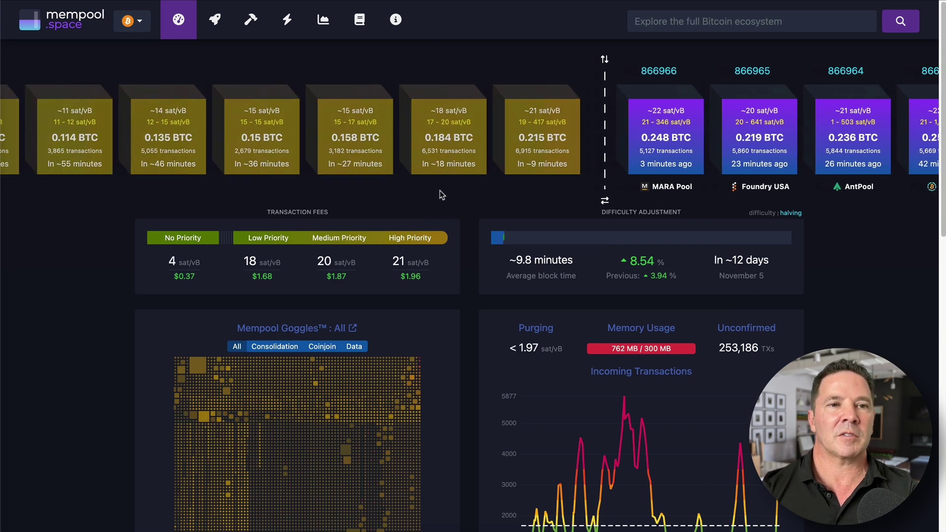
pyautogui.moveTo(55, 81); pyautogui.dragTo(83, 120)
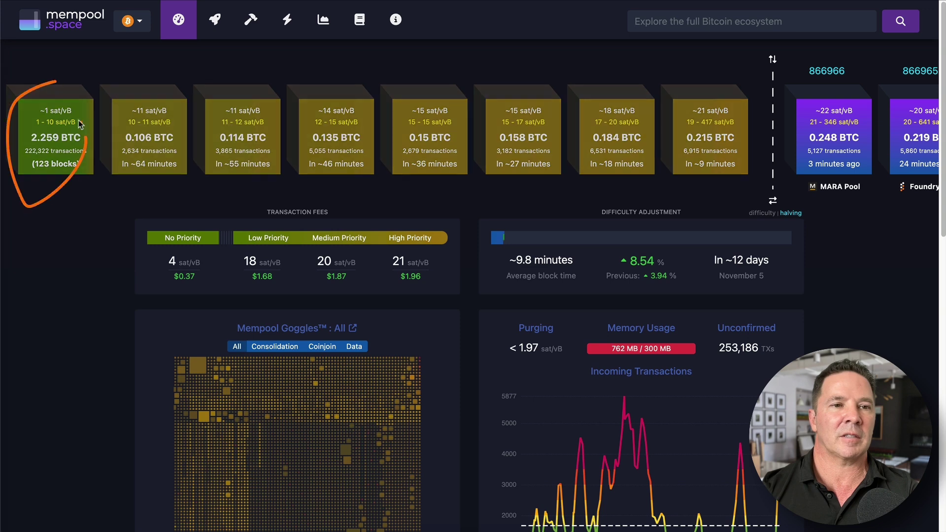
pyautogui.moveTo(24, 162); pyautogui.dragTo(83, 157)
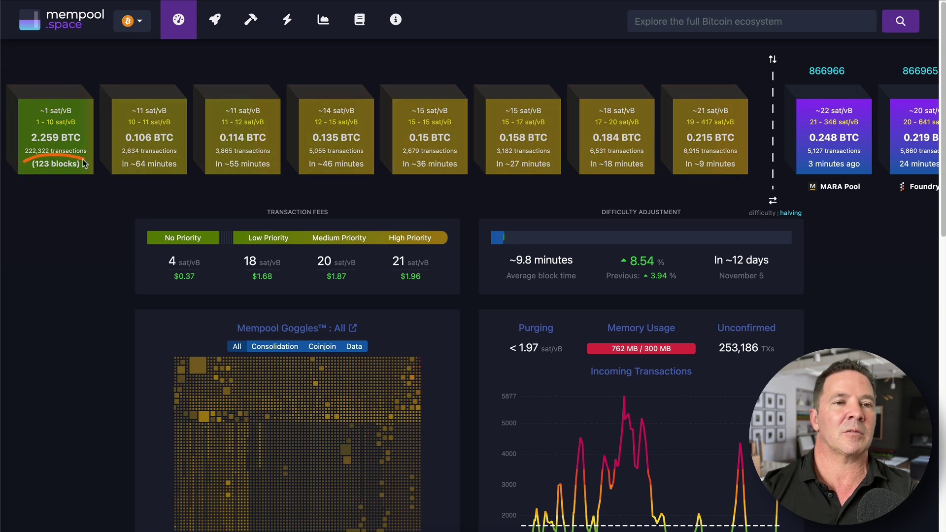
pyautogui.moveTo(51, 91); pyautogui.dragTo(69, 84)
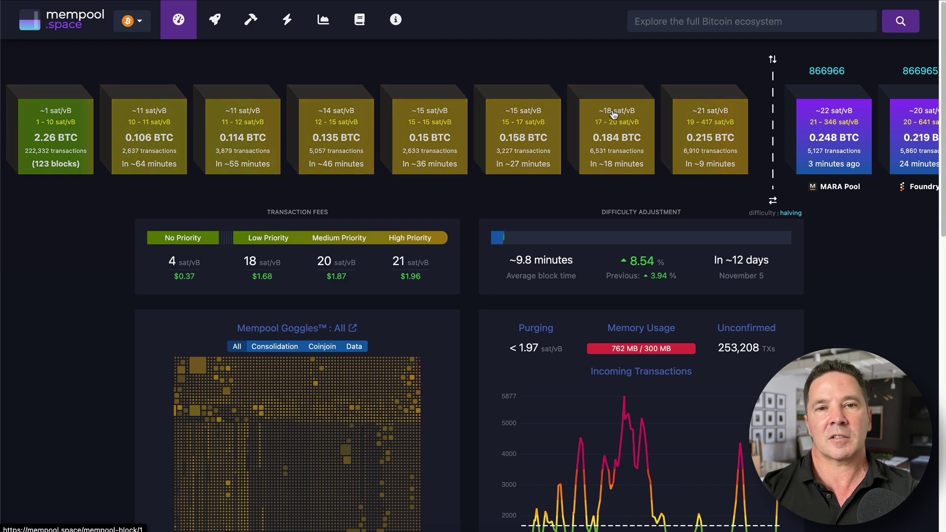
pyautogui.hscroll(5, 605, 136)
pyautogui.hscroll(6, 605, 136)
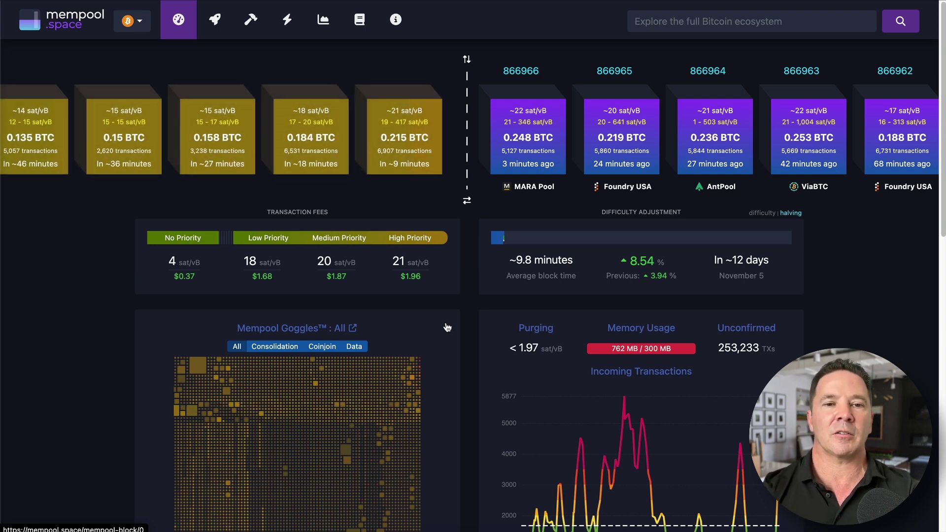
pyautogui.scroll(-5, 455, 339)
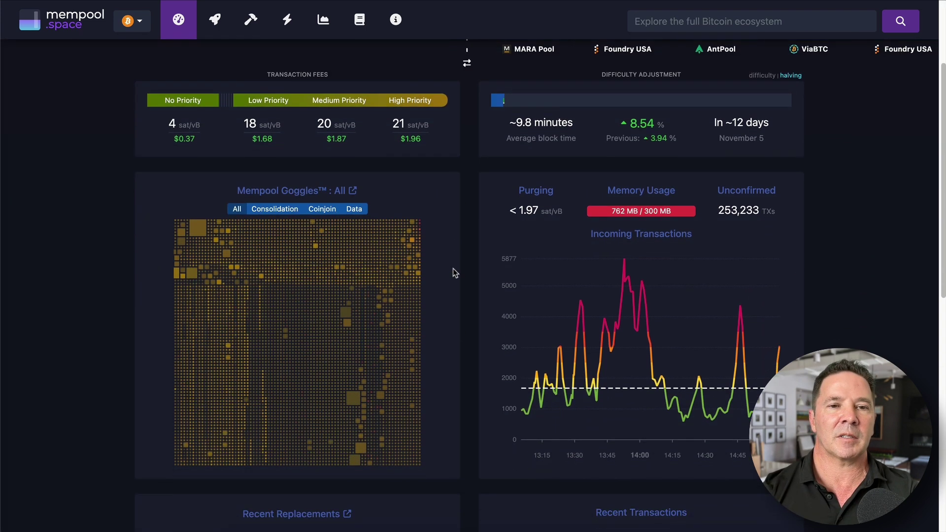
pyautogui.moveTo(451, 241)
pyautogui.mouseDown()
pyautogui.moveTo(380, 227)
pyautogui.moveTo(375, 459)
pyautogui.mouseUp()
pyautogui.moveTo(421, 434); pyautogui.dragTo(265, 265)
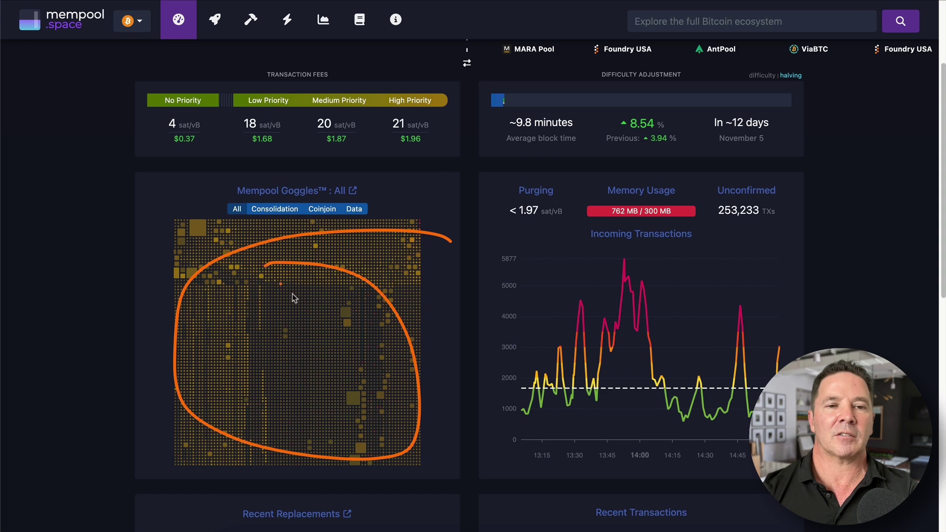
pyautogui.scroll(5, 463, 239)
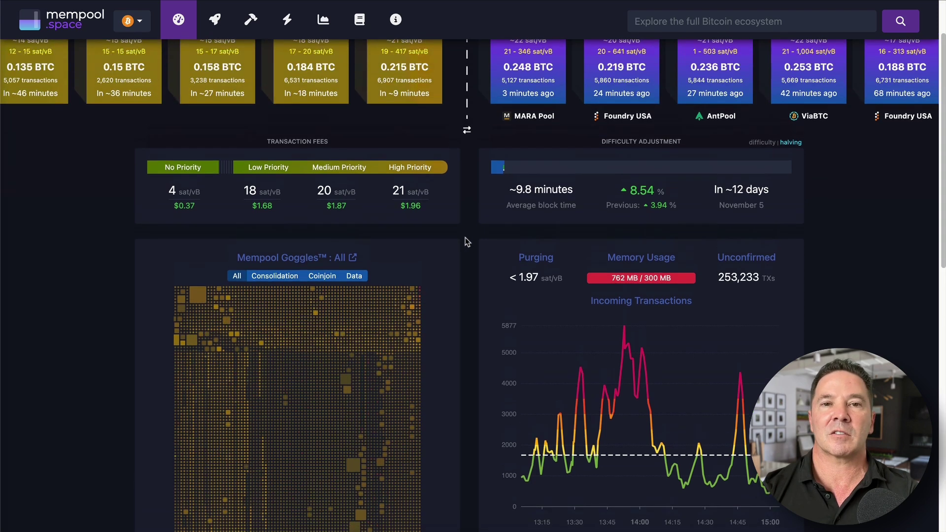
# - Compare the custom fee option, then settle on the recommended 0.00020099 BTC/kvB fee
pyautogui.click(649, 18)
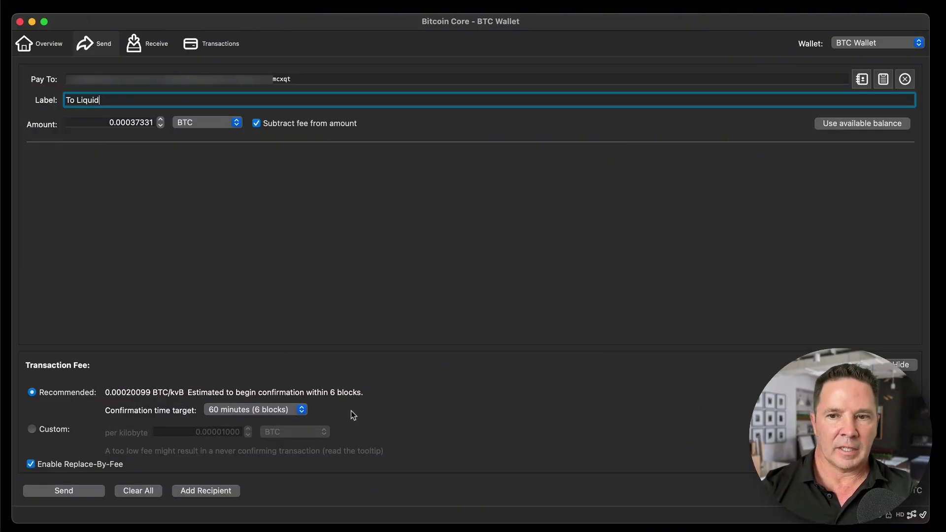
pyautogui.moveTo(210, 371)
pyautogui.mouseDown()
pyautogui.moveTo(106, 383)
pyautogui.moveTo(175, 408)
pyautogui.moveTo(140, 360)
pyautogui.mouseUp()
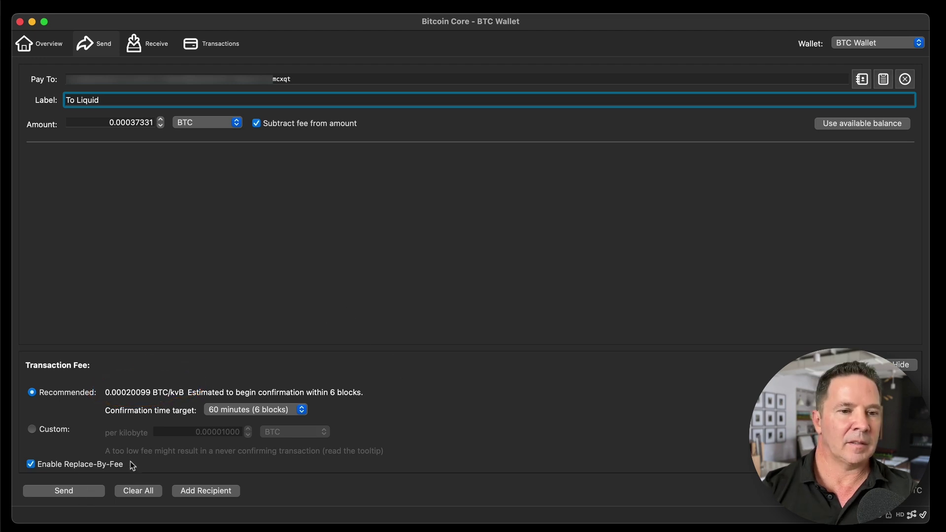
pyautogui.moveTo(131, 456)
pyautogui.mouseDown()
pyautogui.moveTo(92, 450)
pyautogui.moveTo(20, 464)
pyautogui.moveTo(163, 466)
pyautogui.moveTo(103, 452)
pyautogui.mouseUp()
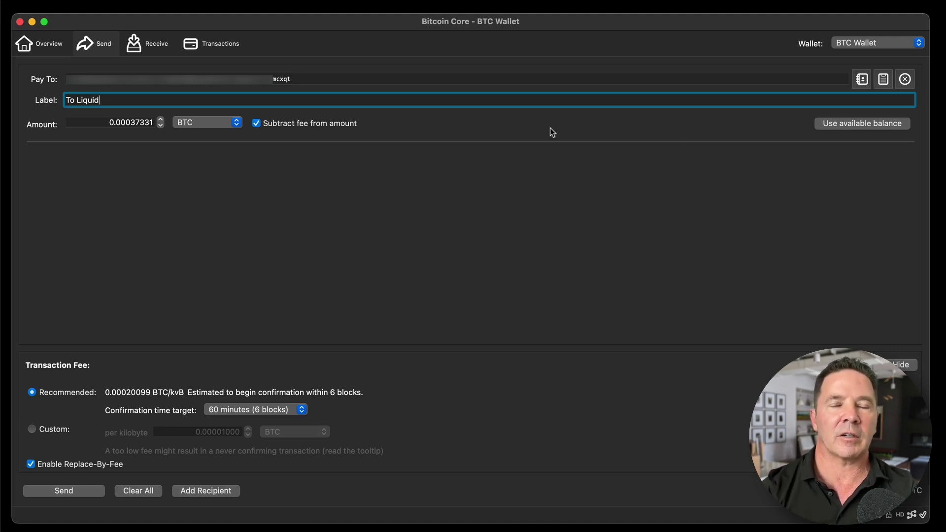
pyautogui.moveTo(460, 103)
pyautogui.mouseDown()
pyautogui.moveTo(102, 78)
pyautogui.moveTo(236, 147)
pyautogui.mouseUp()
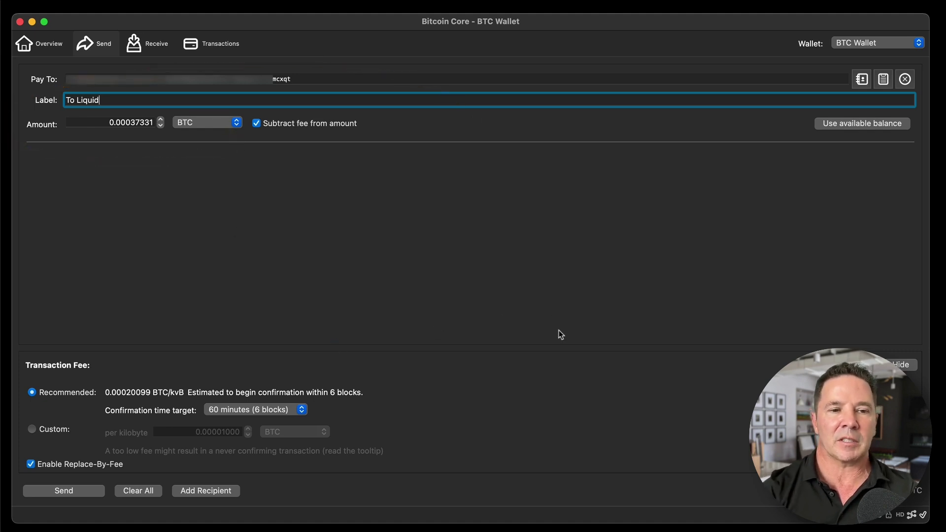
pyautogui.click(34, 431)
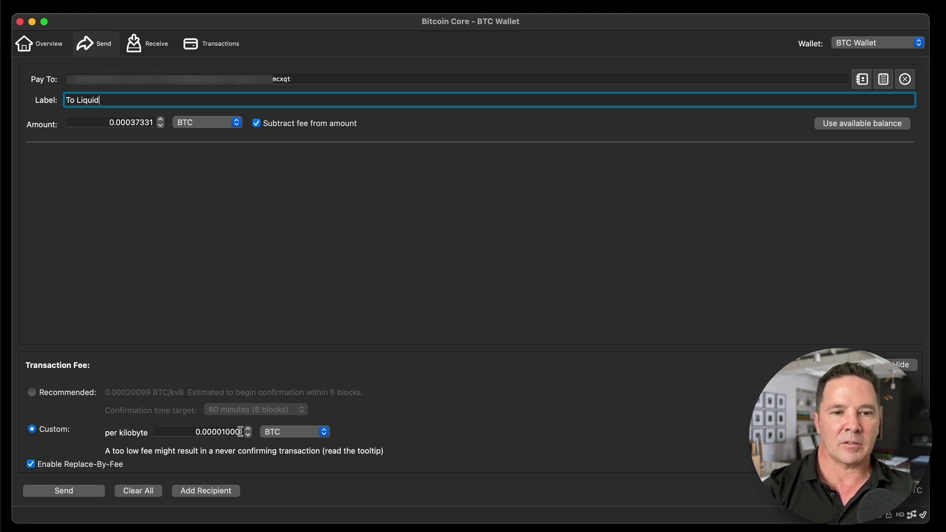
pyautogui.moveTo(113, 455)
pyautogui.mouseDown()
pyautogui.moveTo(352, 459)
pyautogui.moveTo(410, 449)
pyautogui.mouseUp()
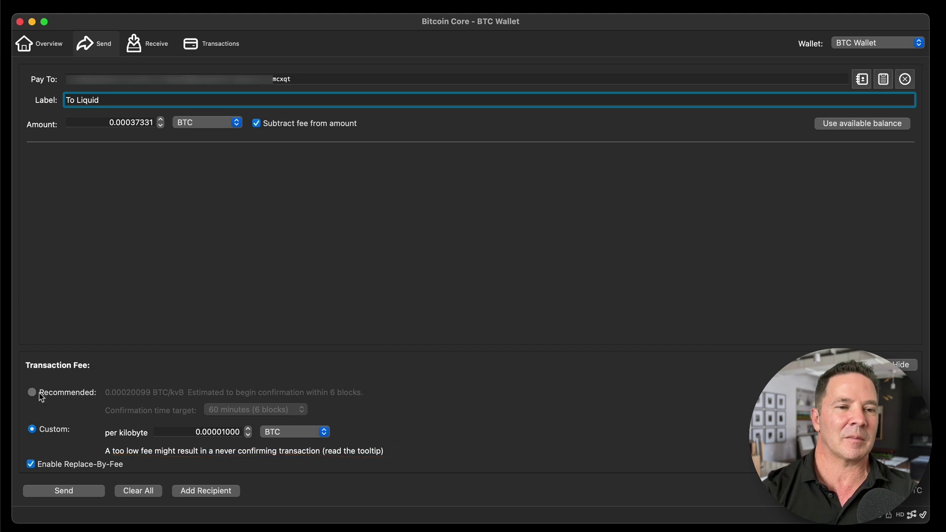
pyautogui.click(33, 392)
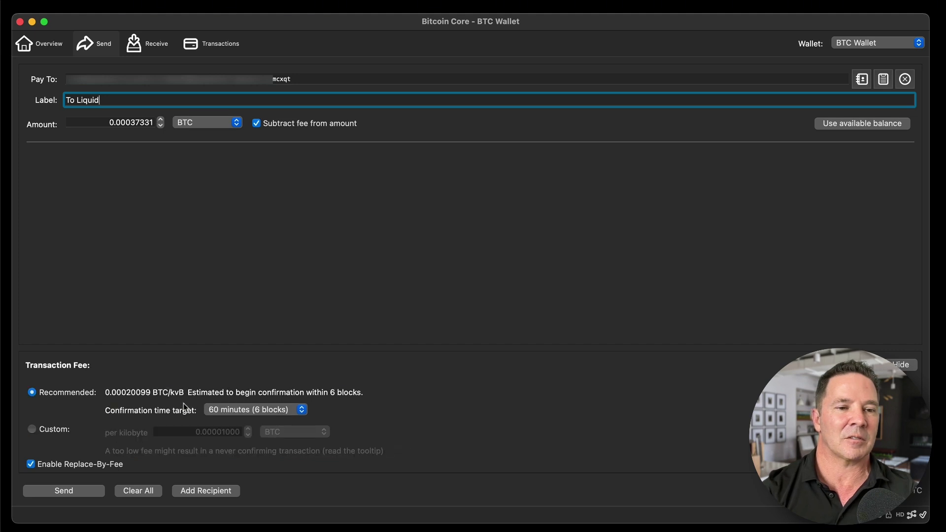
# - Start the send, unlock the wallet with its passphrase, and review the 0.00035079 BTC confirmation summary
pyautogui.click(58, 492)
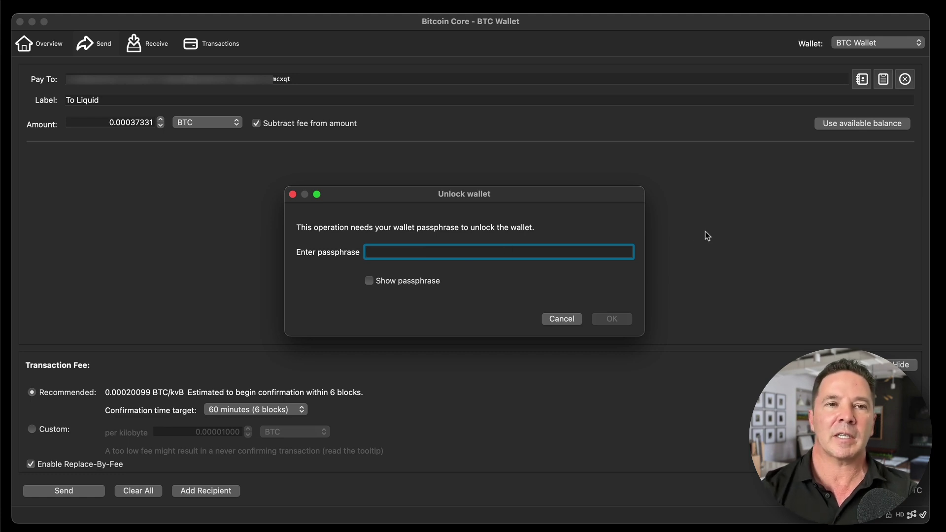
pyautogui.press('super+v')
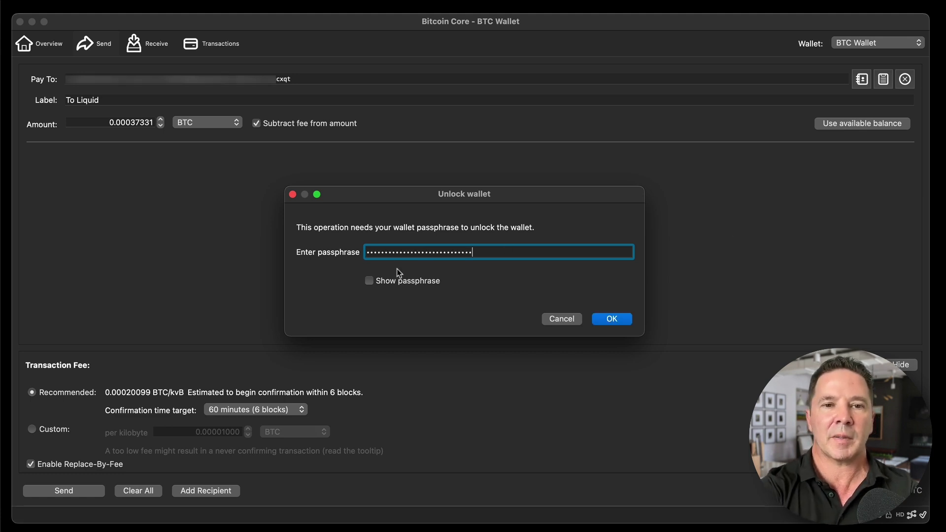
pyautogui.click(612, 319)
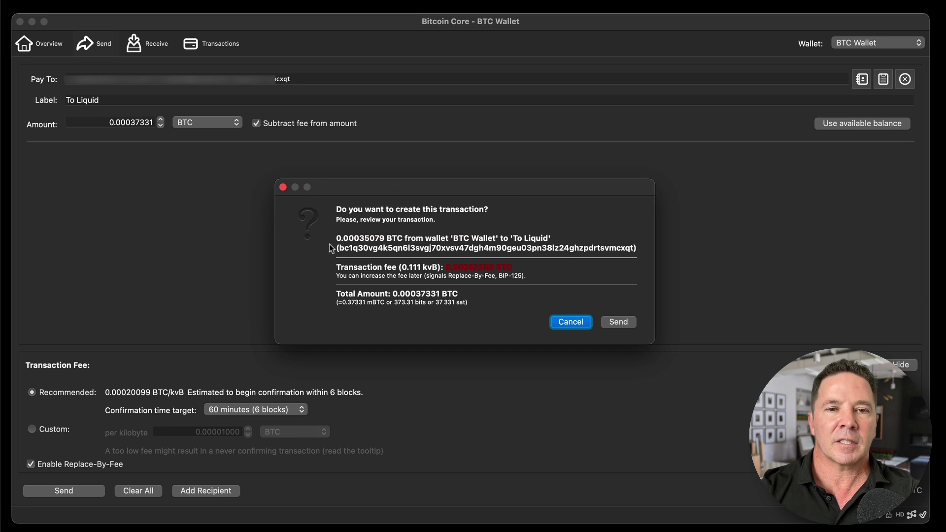
pyautogui.moveTo(329, 244); pyautogui.dragTo(572, 242)
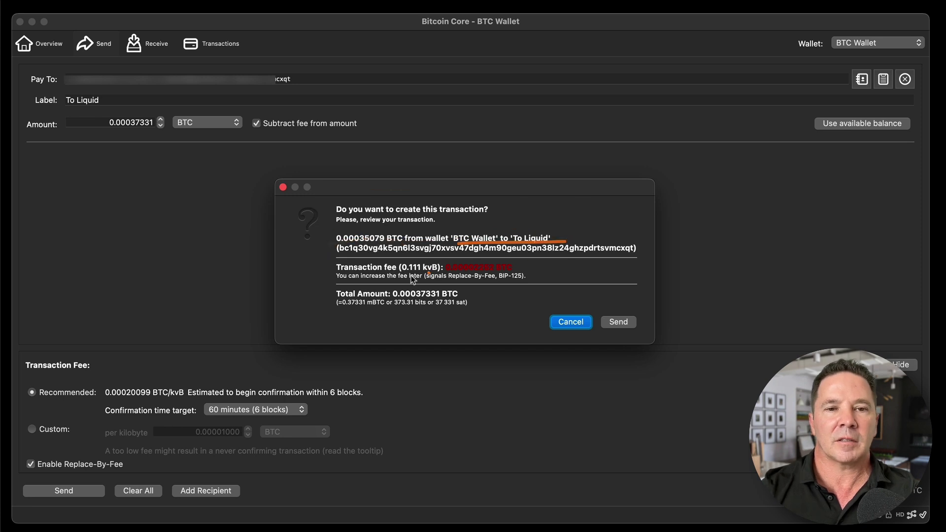
pyautogui.moveTo(322, 276); pyautogui.dragTo(547, 269)
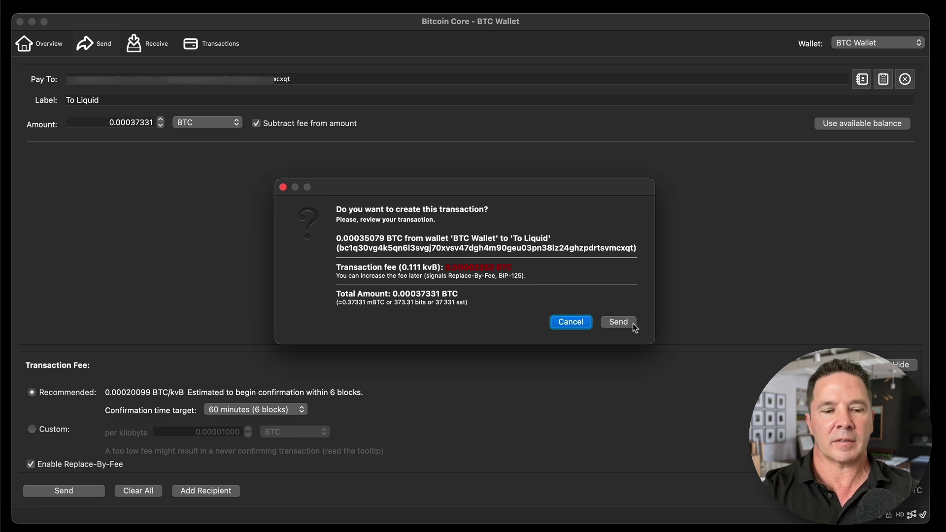
pyautogui.moveTo(623, 296); pyautogui.dragTo(639, 284)
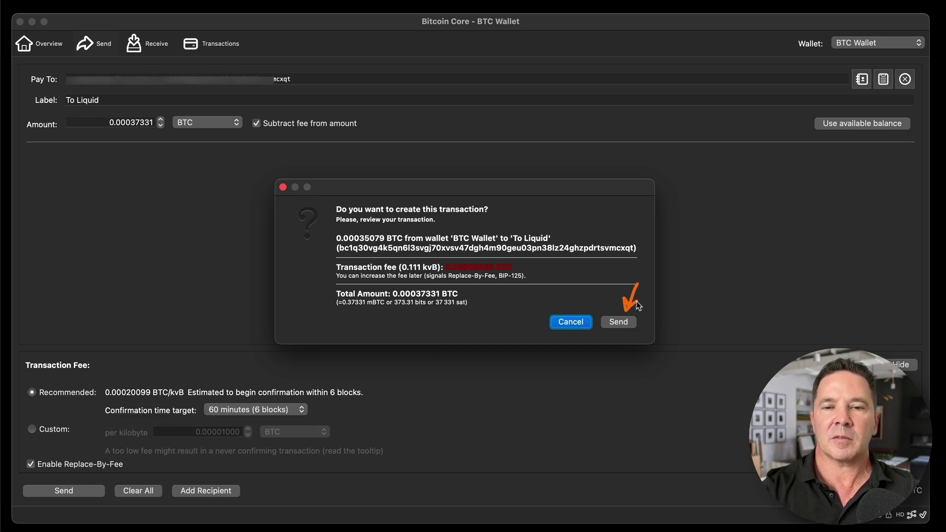
# - Broadcast the payment, then open the To Liquid transaction's enlarged details and select its transaction ID
pyautogui.click(624, 324)
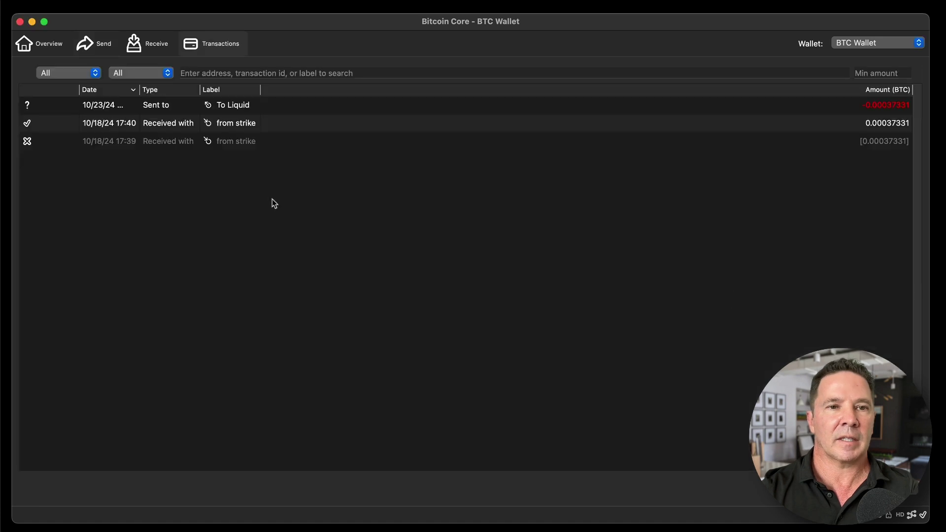
pyautogui.doubleClick(477, 112)
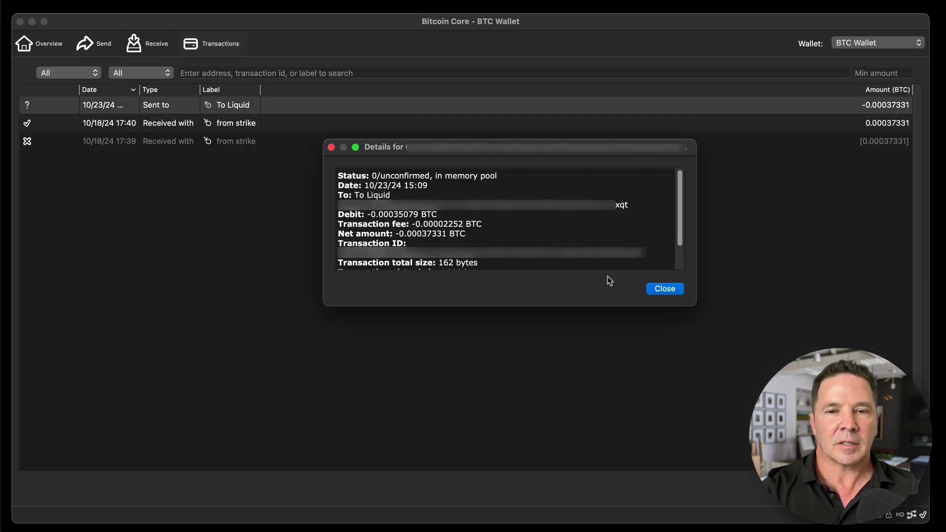
pyautogui.moveTo(695, 305); pyautogui.dragTo(722, 379)
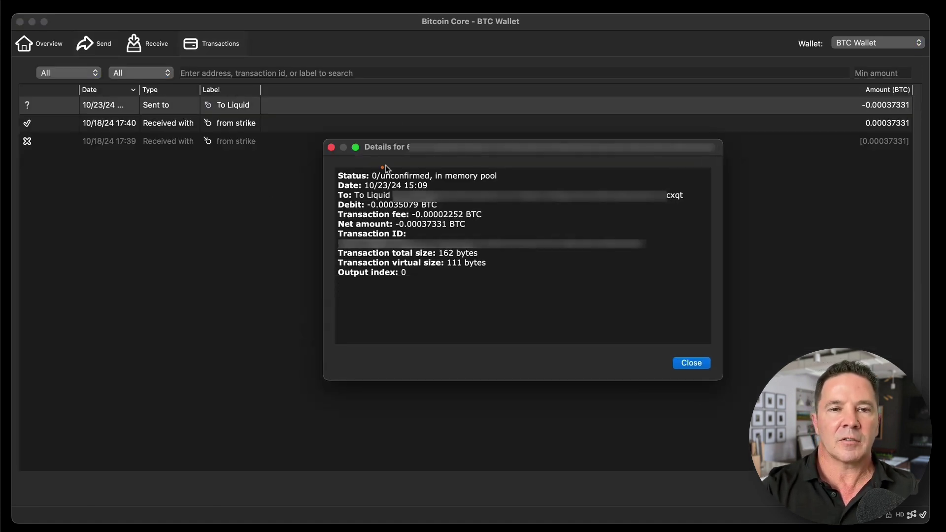
pyautogui.moveTo(387, 163)
pyautogui.mouseDown()
pyautogui.moveTo(366, 179)
pyautogui.moveTo(426, 186)
pyautogui.moveTo(438, 172)
pyautogui.moveTo(389, 163)
pyautogui.mouseUp()
pyautogui.moveTo(509, 158); pyautogui.dragTo(486, 169)
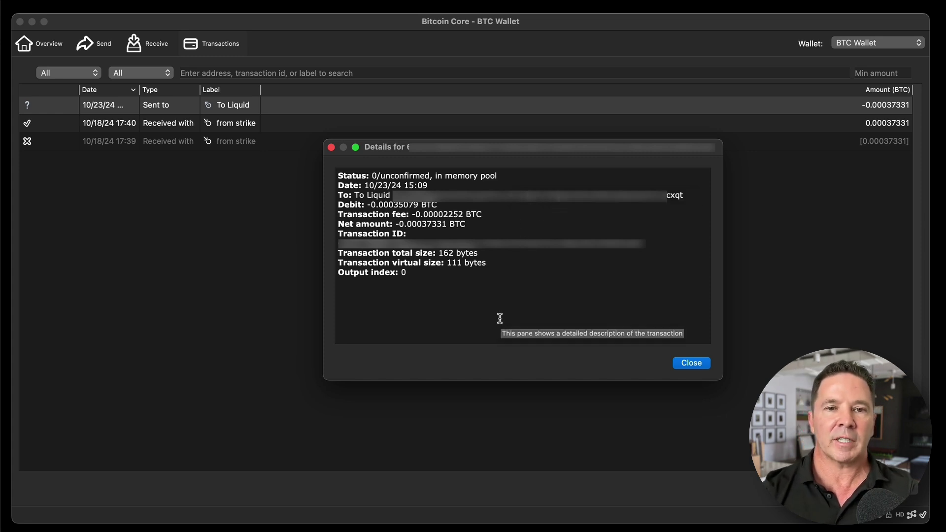
pyautogui.doubleClick(524, 244)
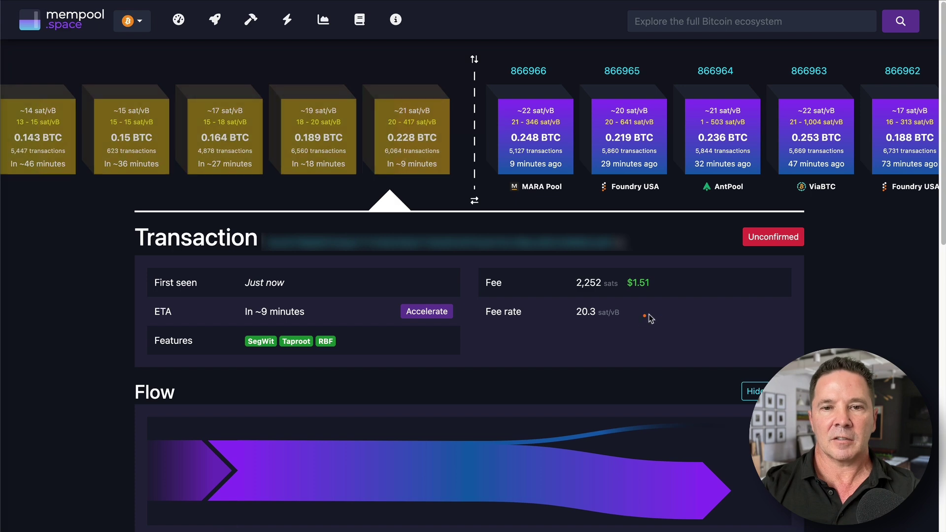
# - Watch the transaction on mempool.space until it reaches 1 confirmation in ViaBTC block 866967
pyautogui.moveTo(651, 312)
pyautogui.mouseDown()
pyautogui.moveTo(557, 316)
pyautogui.moveTo(608, 336)
pyautogui.mouseUp()
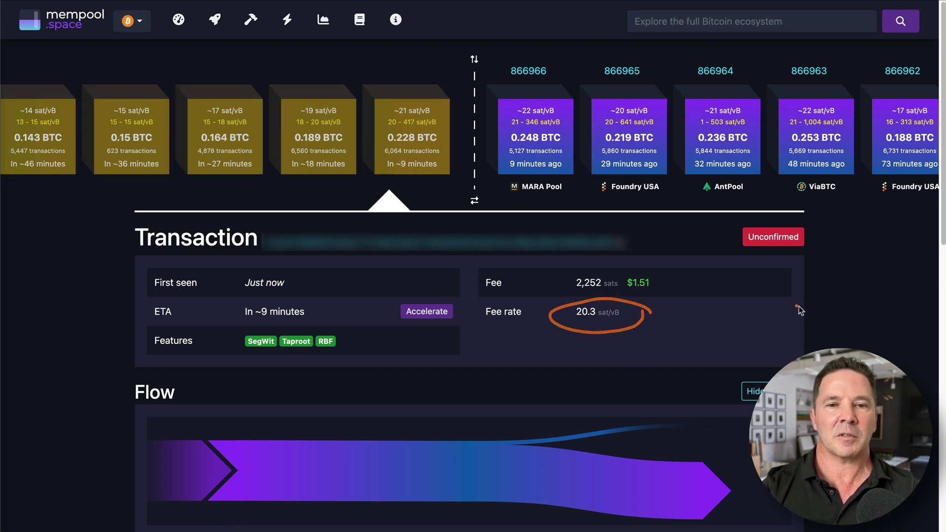
pyautogui.moveTo(417, 74)
pyautogui.mouseDown()
pyautogui.moveTo(423, 86)
pyautogui.moveTo(439, 57)
pyautogui.mouseUp()
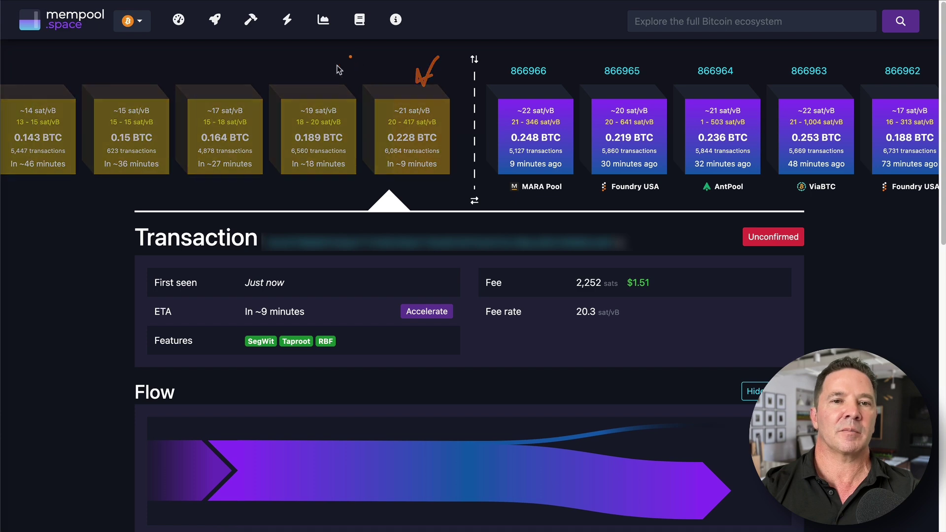
pyautogui.moveTo(358, 53); pyautogui.dragTo(320, 90)
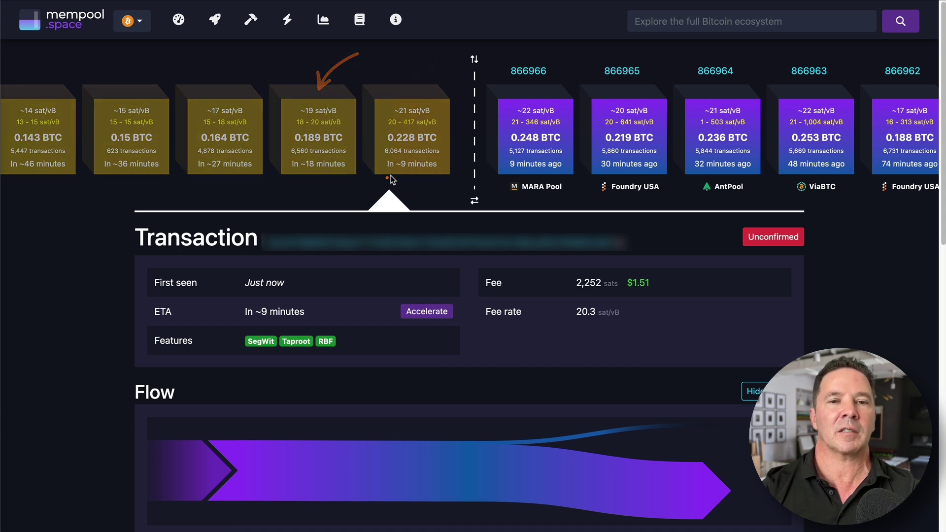
pyautogui.moveTo(388, 169)
pyautogui.mouseDown()
pyautogui.moveTo(389, 183)
pyautogui.moveTo(389, 156)
pyautogui.moveTo(375, 168)
pyautogui.moveTo(327, 167)
pyautogui.mouseUp()
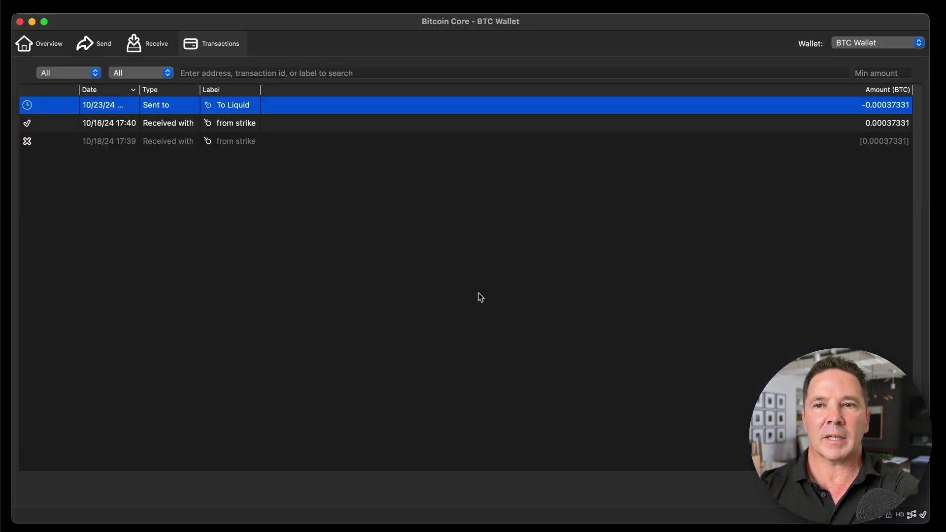
# - Reopen and close the To Liquid transaction details, then view the Overview showing 0.00000000 BTC
pyautogui.moveTo(42, 88)
pyautogui.mouseDown()
pyautogui.moveTo(24, 88)
pyautogui.moveTo(20, 119)
pyautogui.mouseUp()
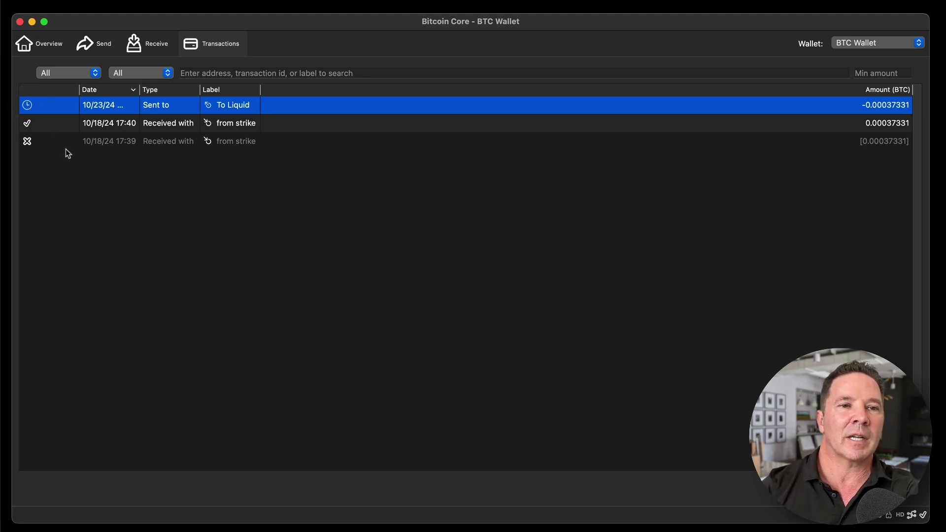
pyautogui.click(162, 181)
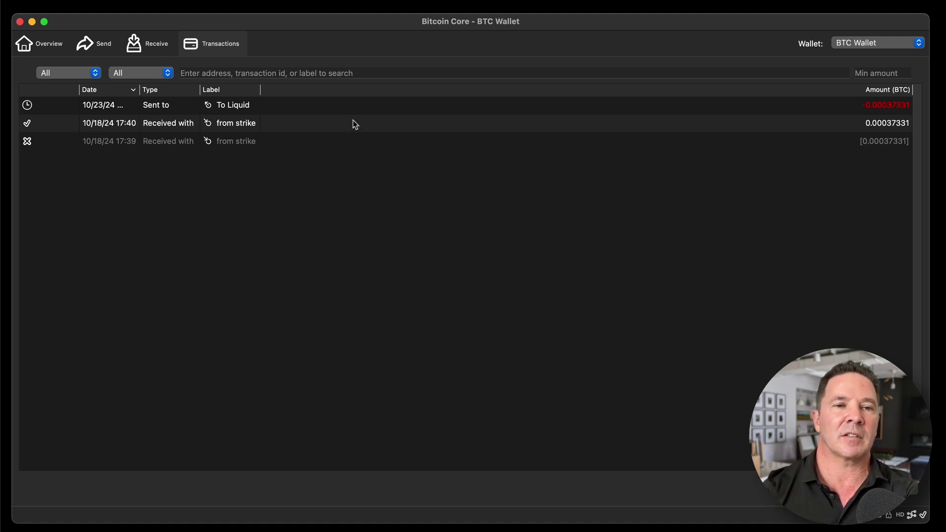
pyautogui.moveTo(353, 121)
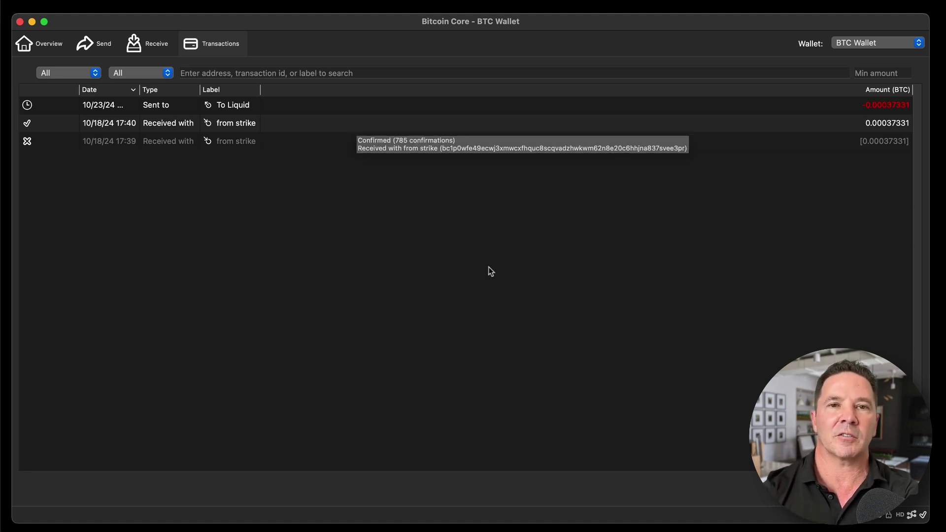
pyautogui.rightClick(291, 105)
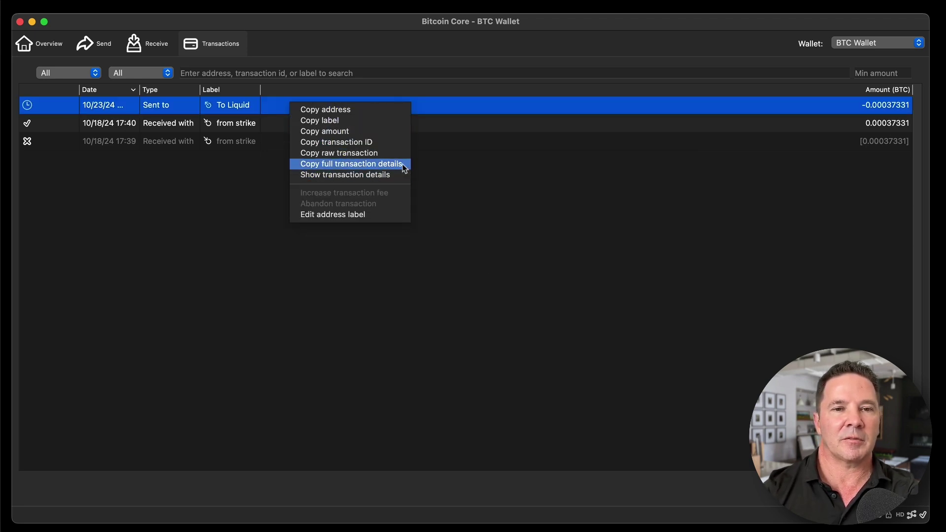
pyautogui.click(363, 176)
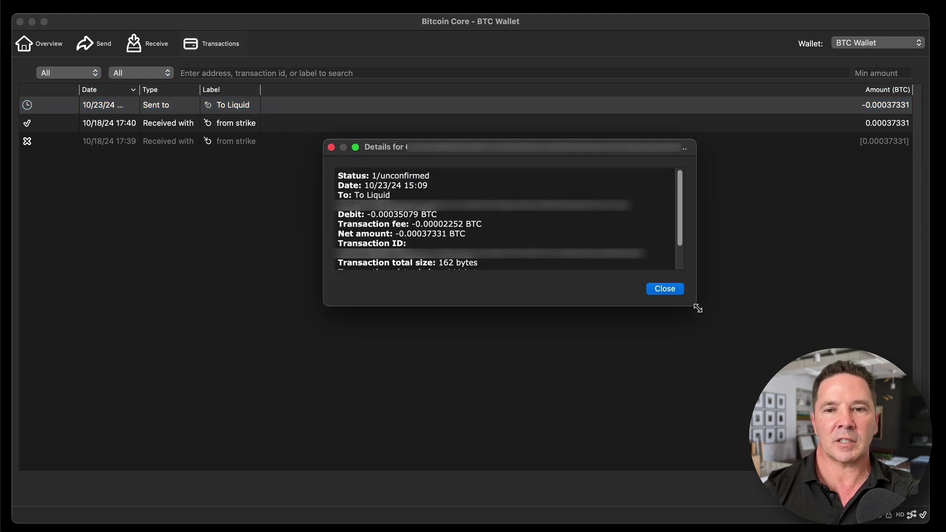
pyautogui.moveTo(698, 308); pyautogui.dragTo(754, 447)
pyautogui.moveTo(611, 229)
pyautogui.mouseDown()
pyautogui.moveTo(555, 249)
pyautogui.moveTo(335, 192)
pyautogui.mouseUp()
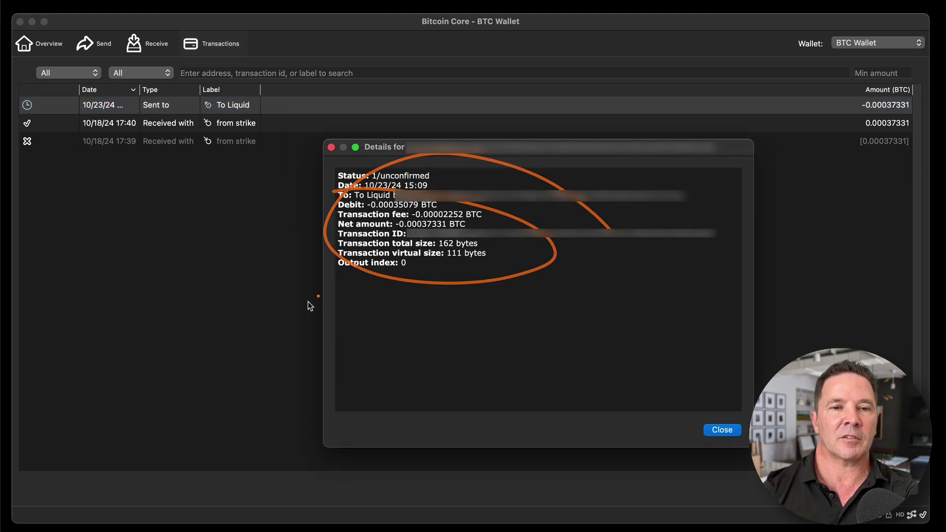
pyautogui.click(727, 430)
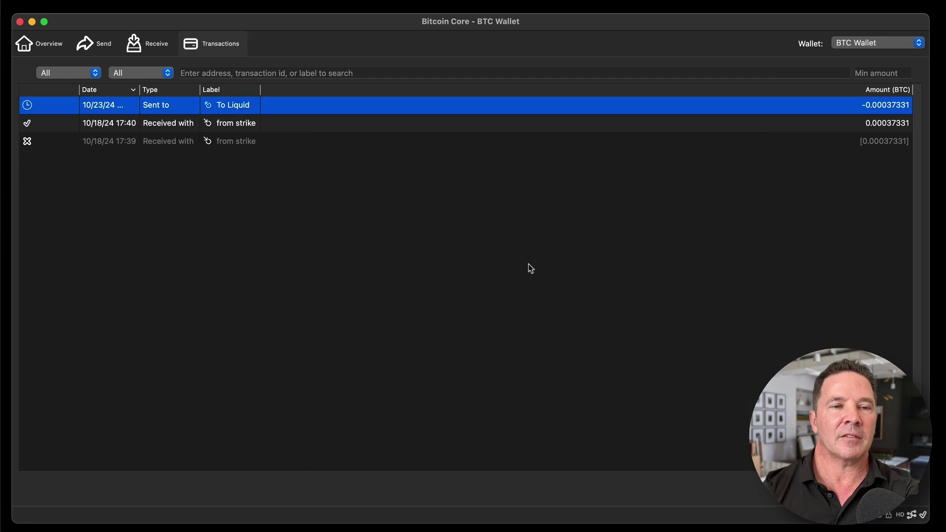
pyautogui.click(39, 44)
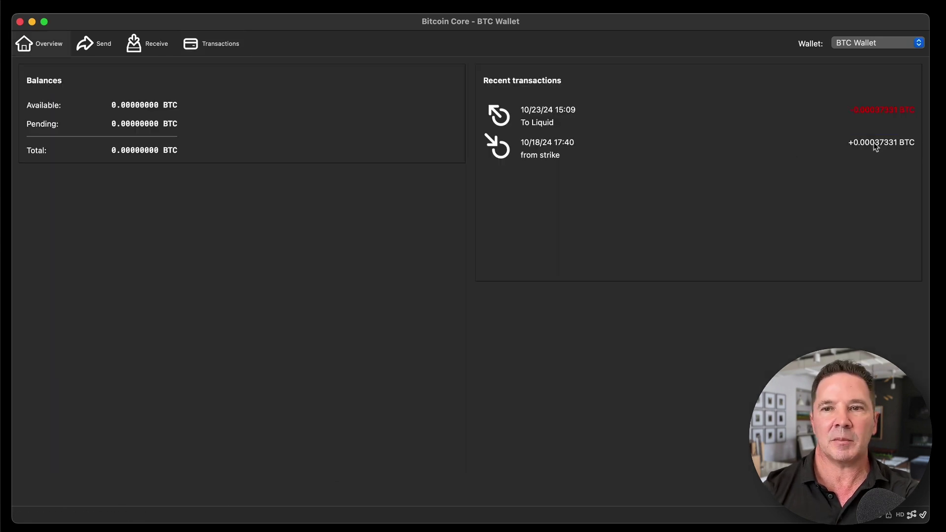
pyautogui.moveTo(245, 95); pyautogui.dragTo(170, 88)
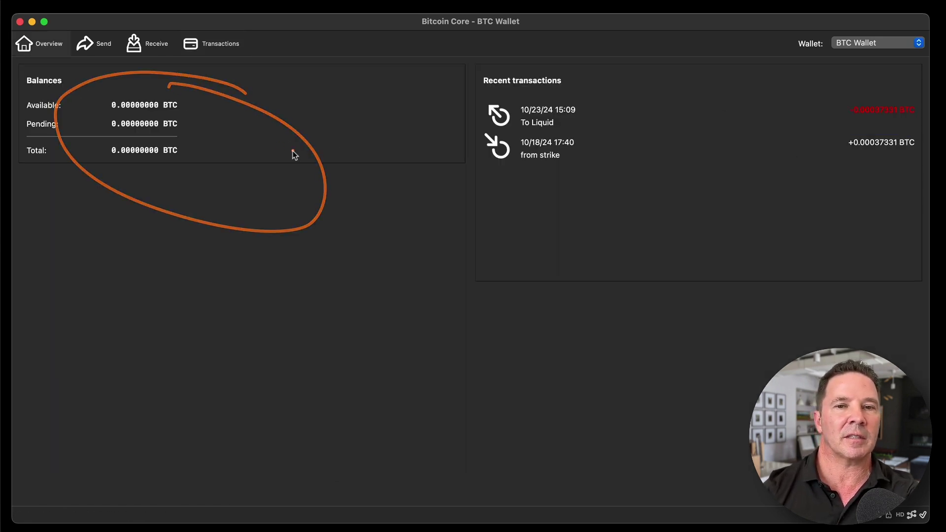